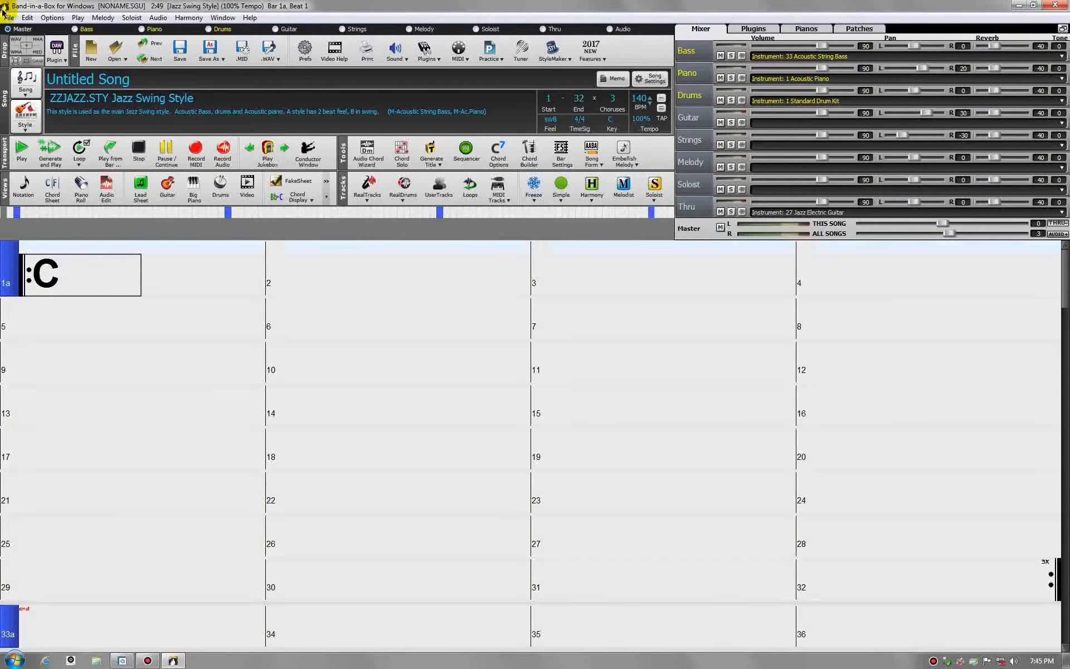
Open the song file RisingSun Bluesy Acoustic Piano 12-8 in Em with Mod Melody-1.MGU from the HRS 2017 folder
{"action": "left_click", "coordinate": [9, 17]}
{"action": "left_click", "coordinate": [23, 43]}
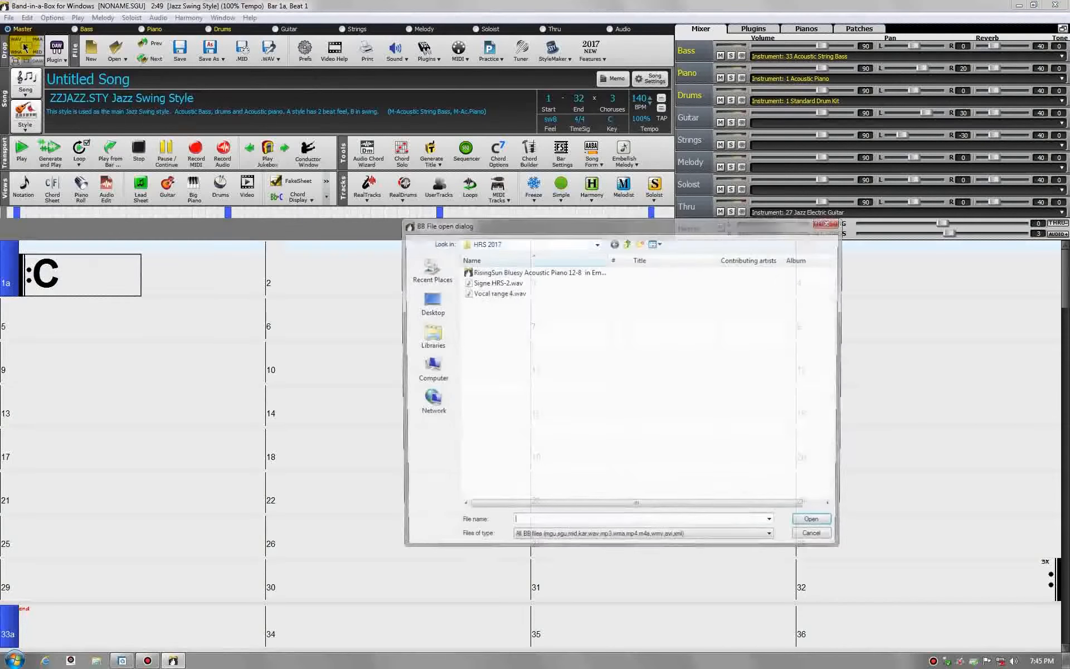
{"action": "left_click", "coordinate": [499, 271]}
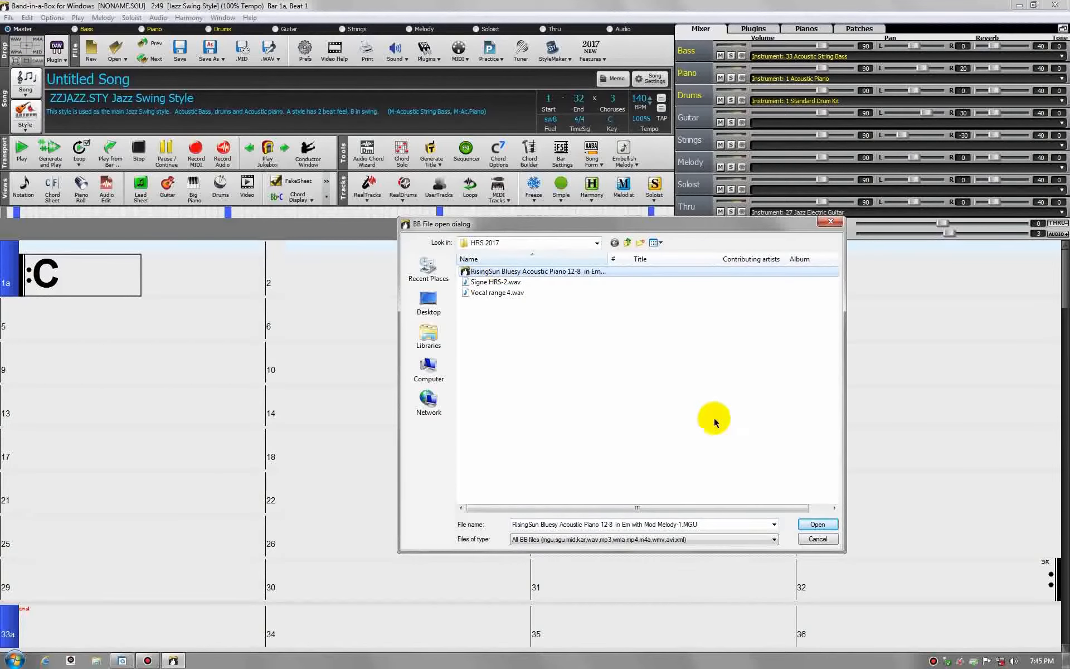
{"action": "left_click", "coordinate": [815, 523]}
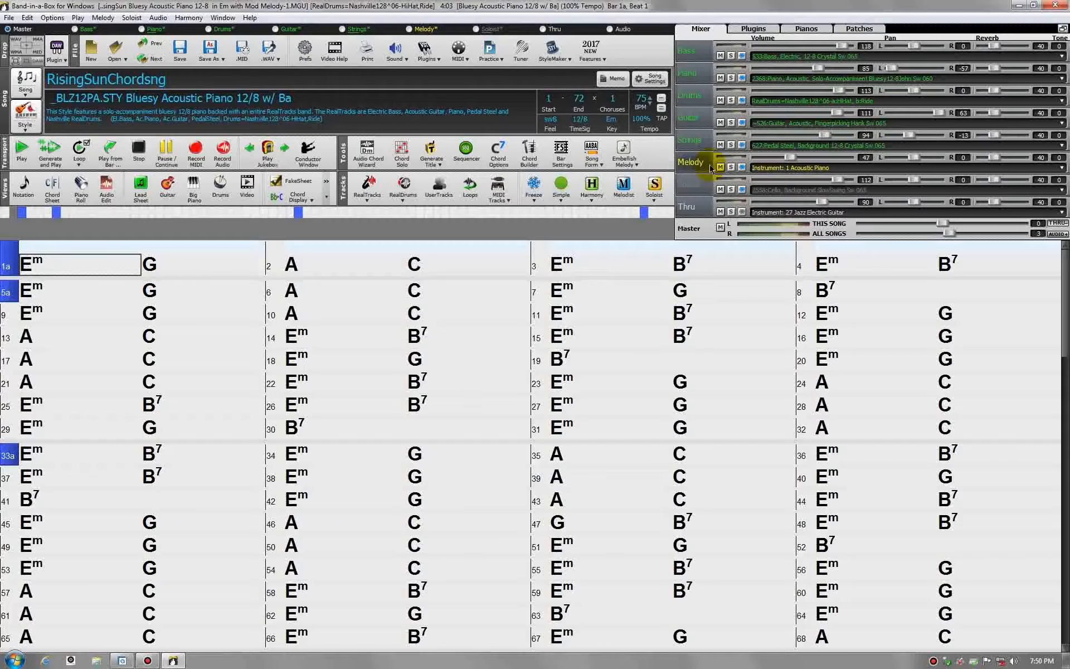
Play the opening bars, muting and unmuting the Melody track to compare the sound, and stop playback
{"action": "left_click", "coordinate": [22, 157]}
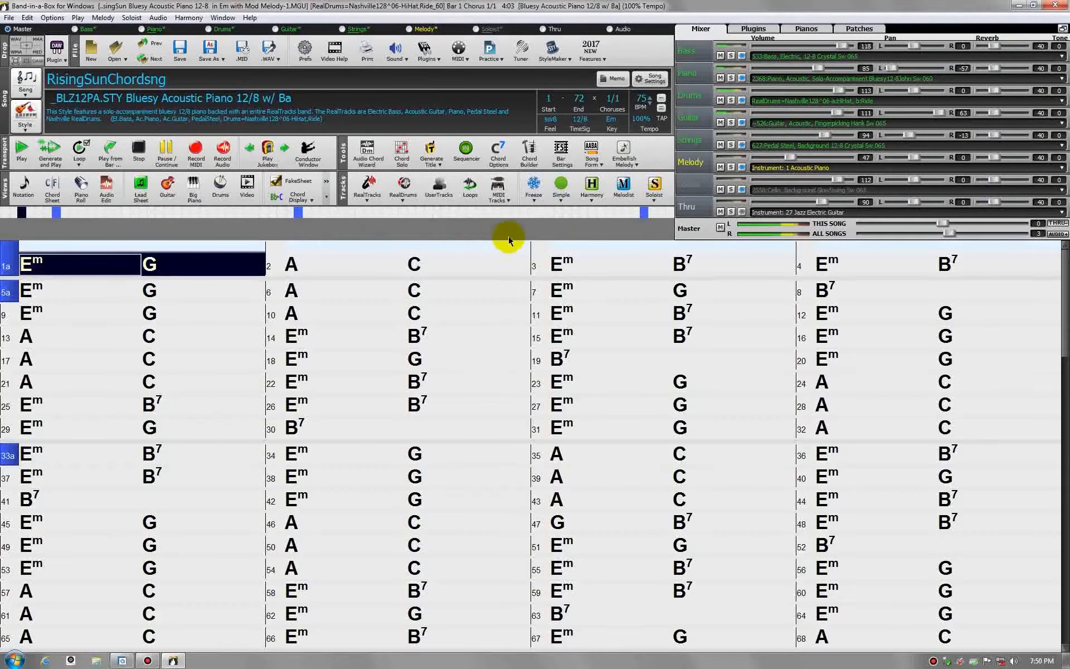
{"action": "left_click", "coordinate": [721, 168]}
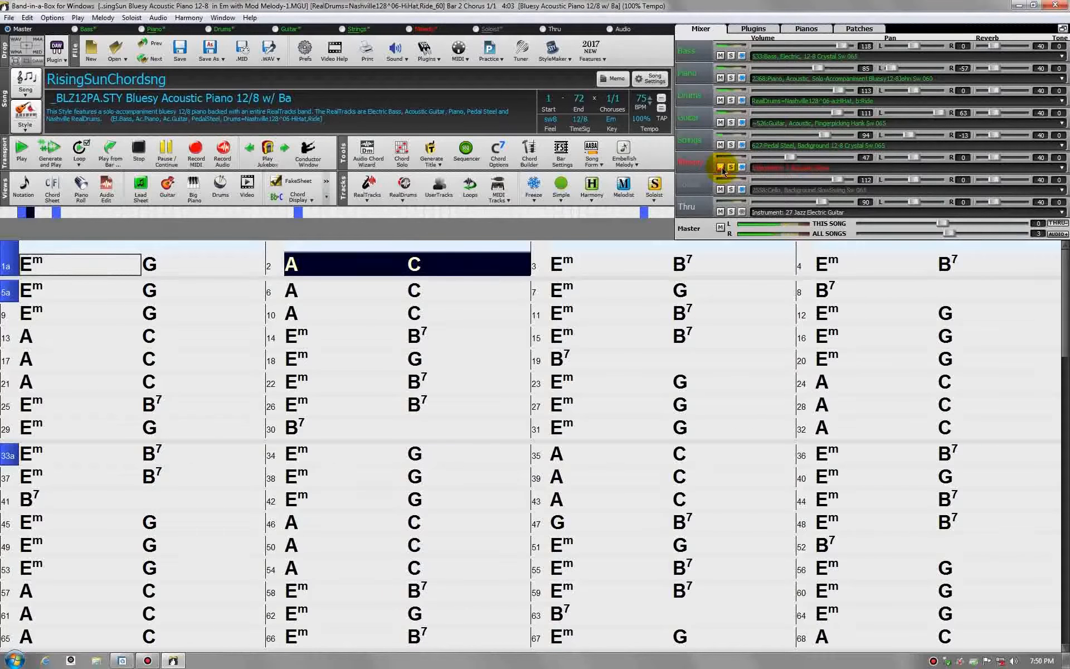
{"action": "left_click", "coordinate": [721, 168]}
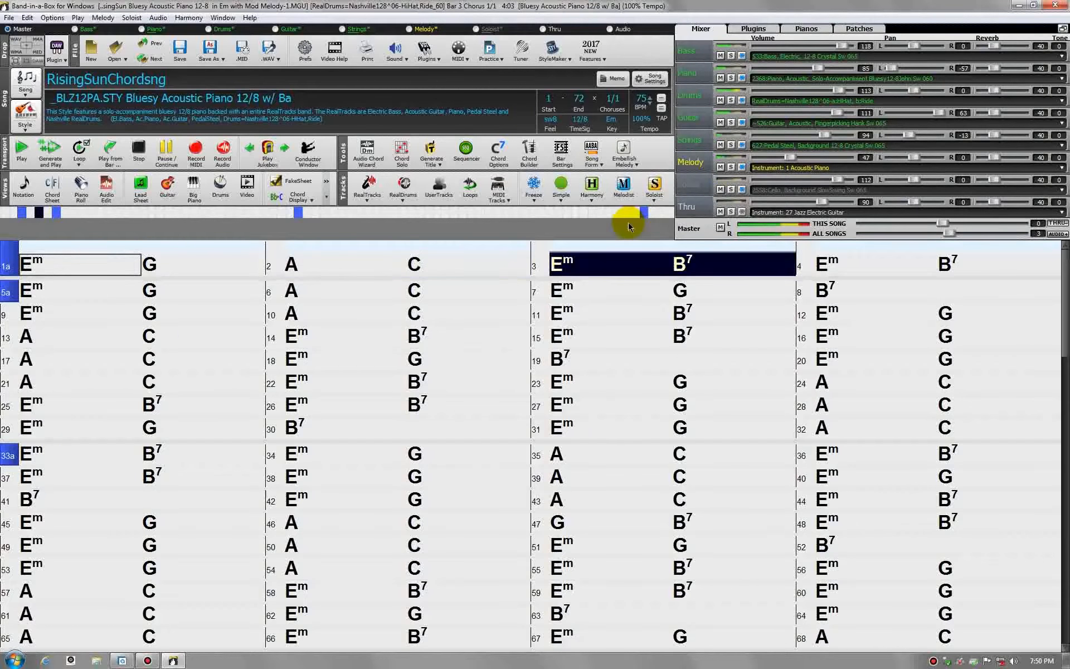
{"action": "left_click", "coordinate": [138, 149]}
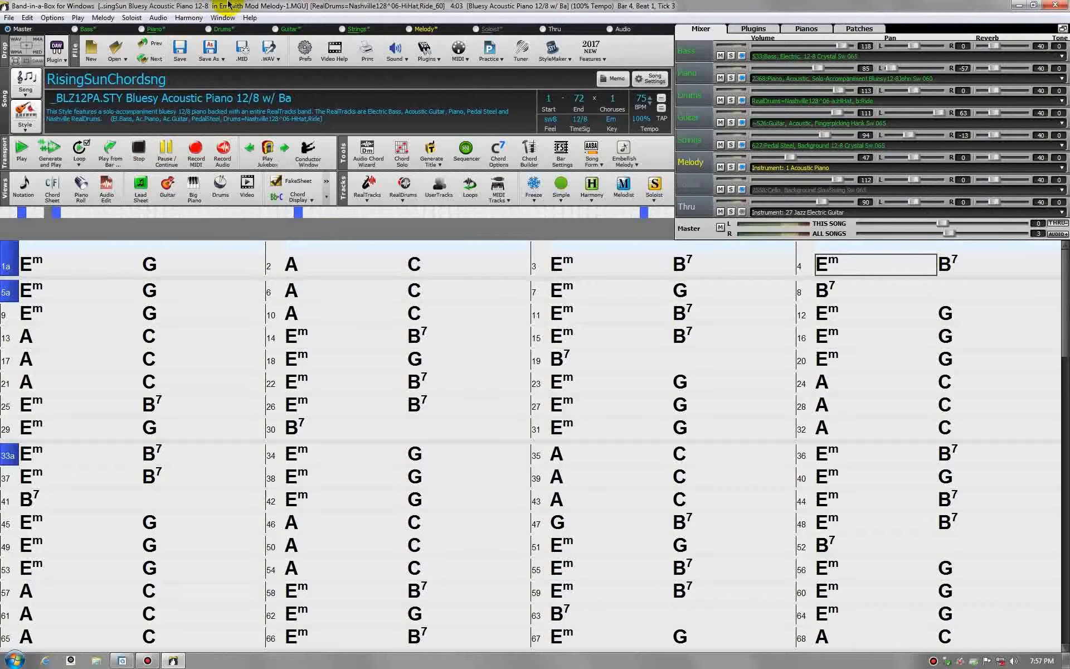
Open the Guitar Tuner to check the pitch of sung notes
{"action": "left_click", "coordinate": [224, 18]}
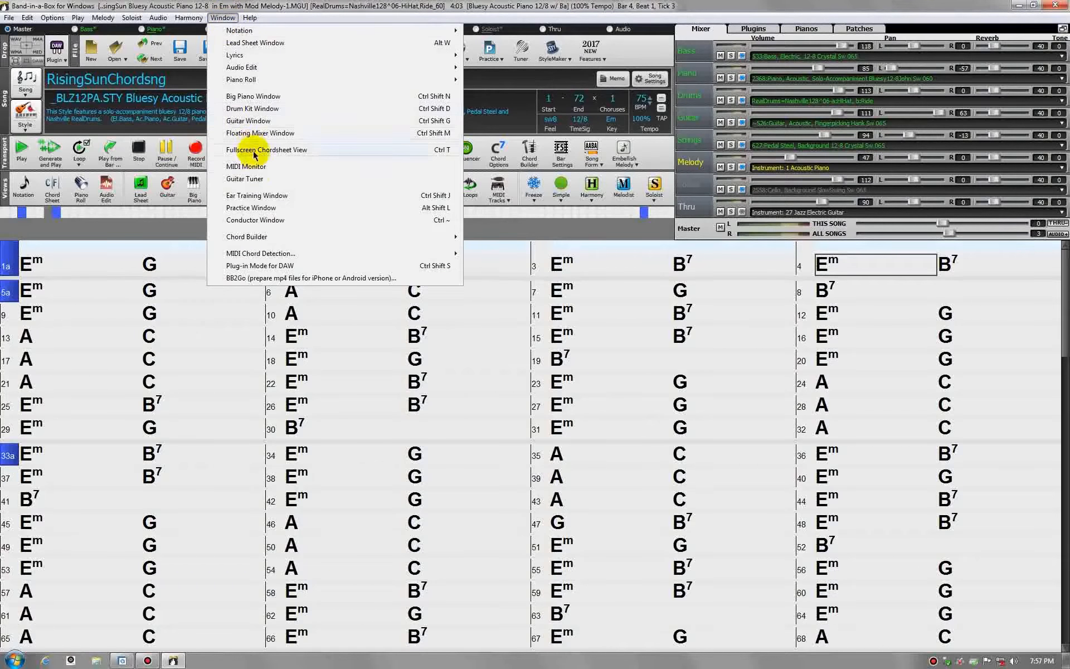
{"action": "left_click", "coordinate": [253, 179]}
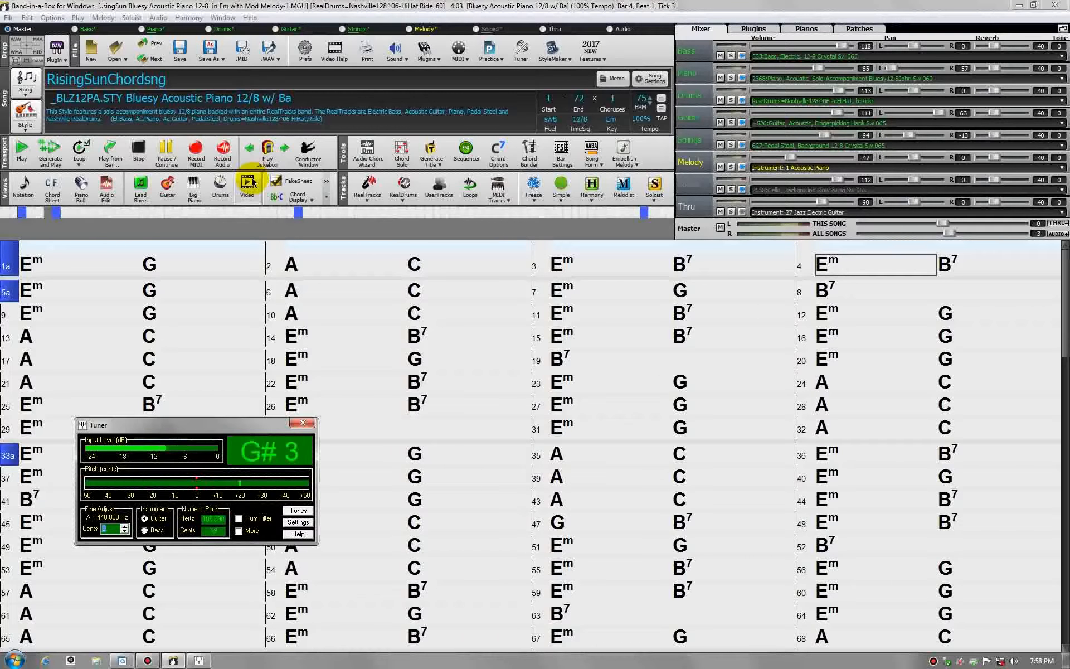
{"action": "left_click", "coordinate": [139, 148]}
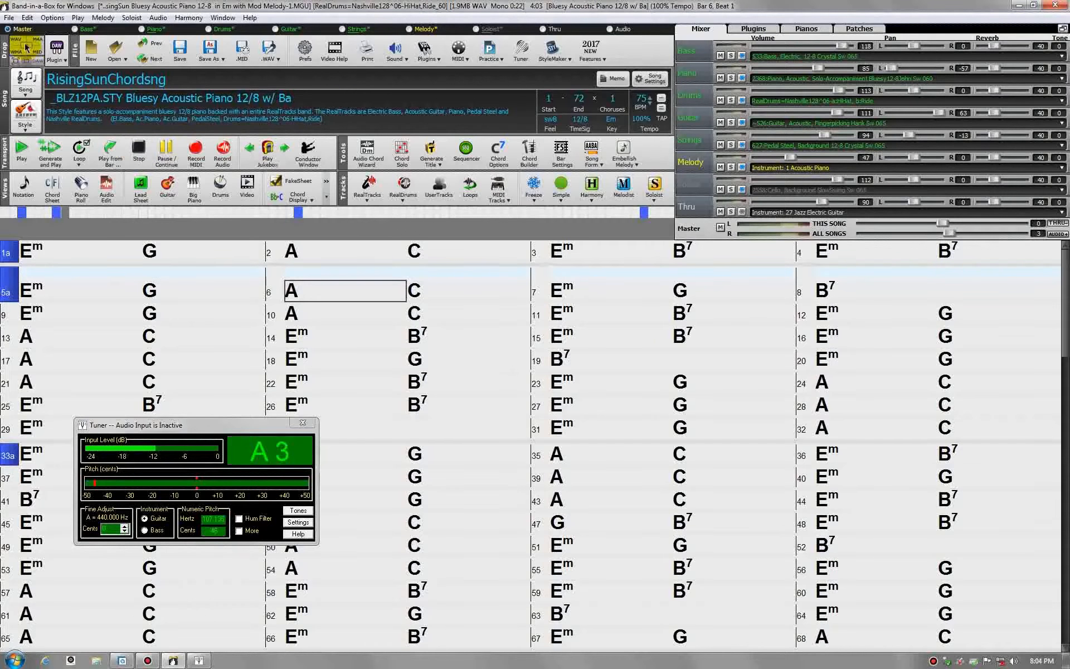
Import the audio file Vocal range 4.wav at chorus 1, bar 2, overwriting existing audio and keeping it mono
{"action": "left_click", "coordinate": [10, 18]}
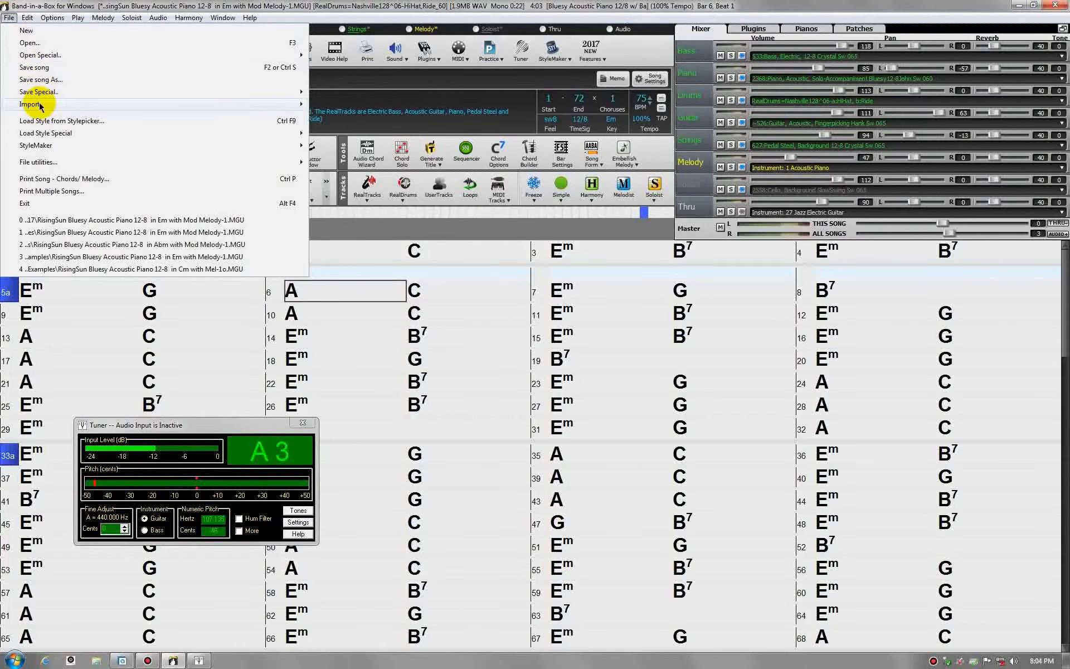
{"action": "mouse_move", "coordinate": [35, 104]}
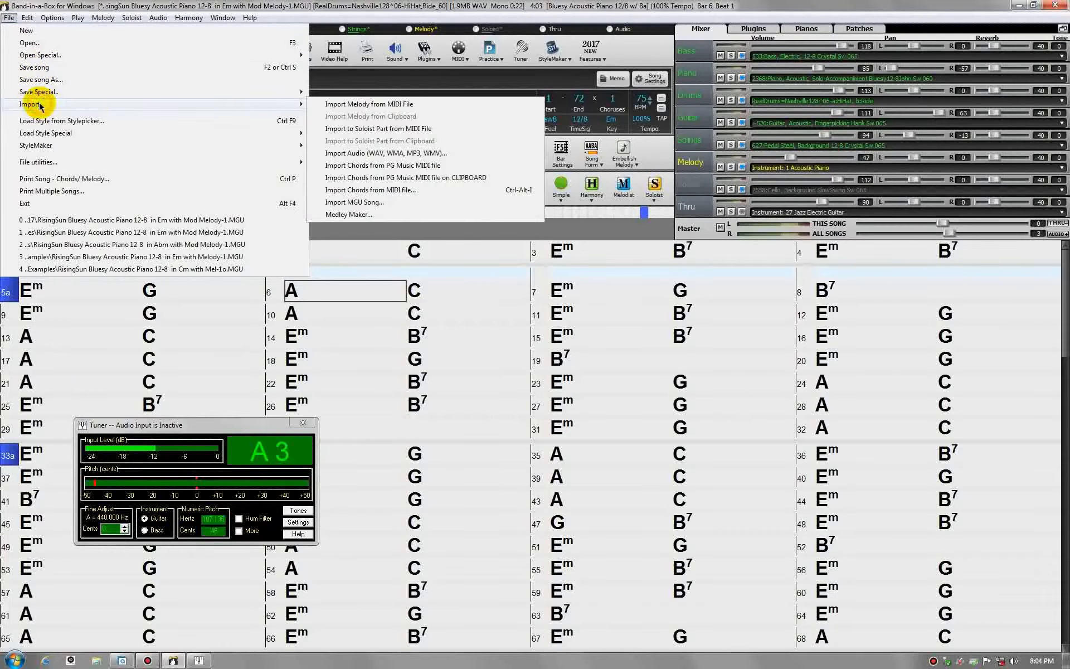
{"action": "left_click", "coordinate": [360, 153]}
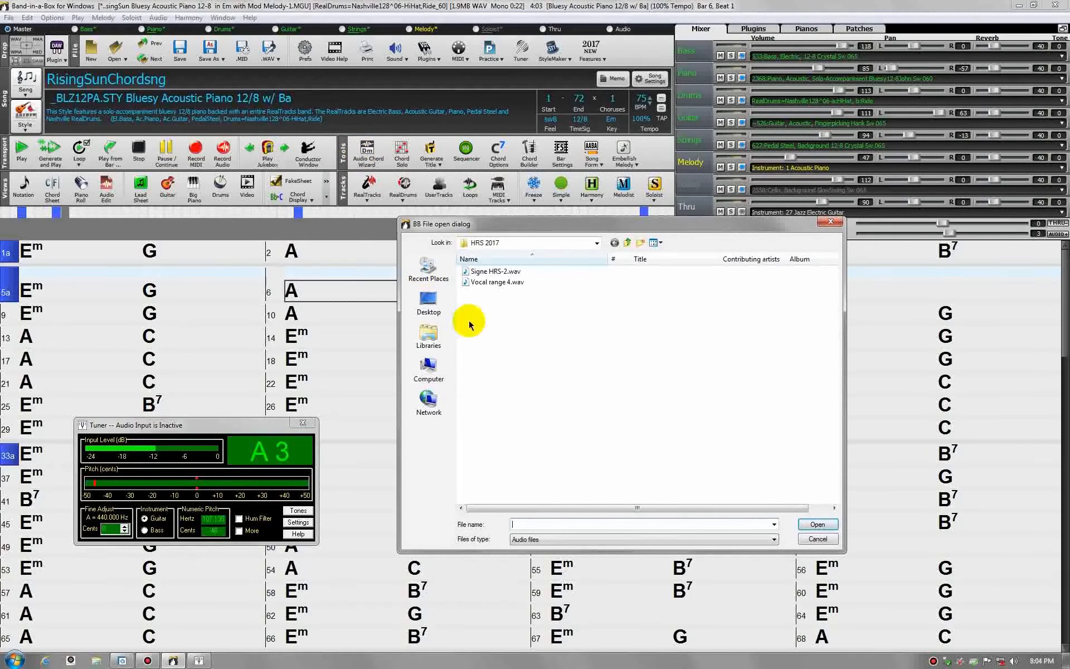
{"action": "left_click", "coordinate": [491, 282]}
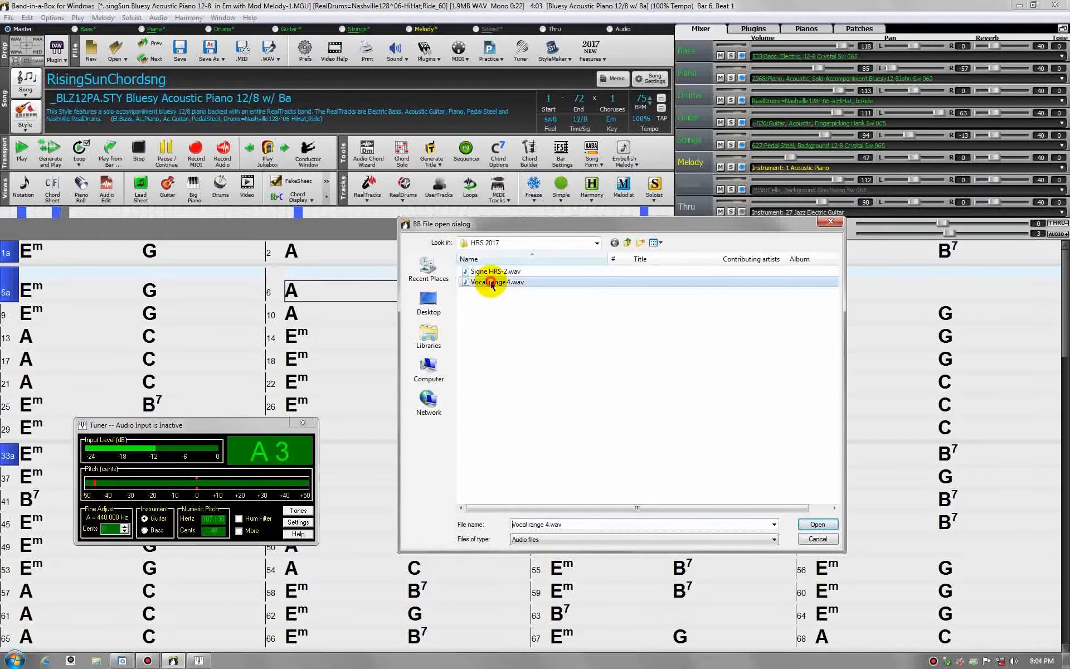
{"action": "left_click", "coordinate": [809, 523]}
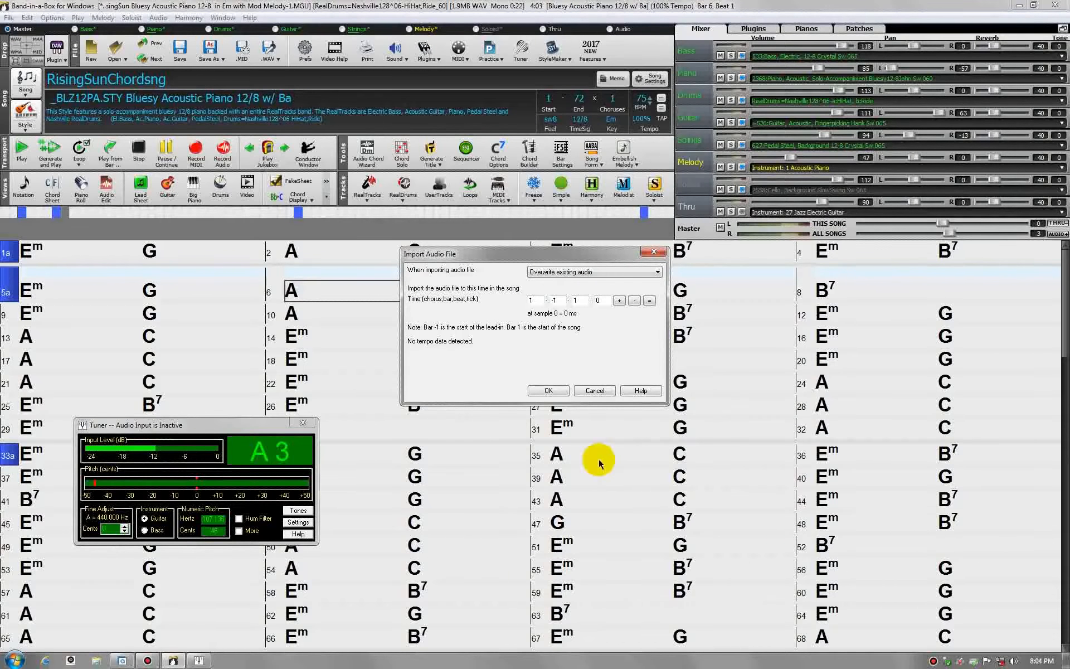
{"action": "double_click", "coordinate": [554, 301]}
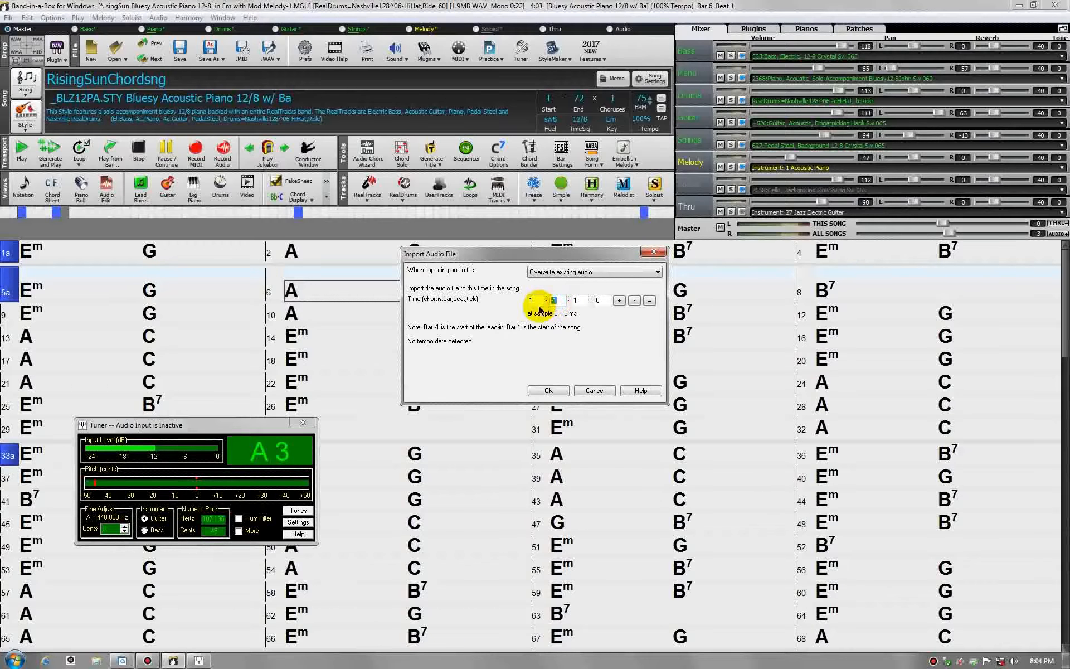
{"action": "type", "text": "2"}
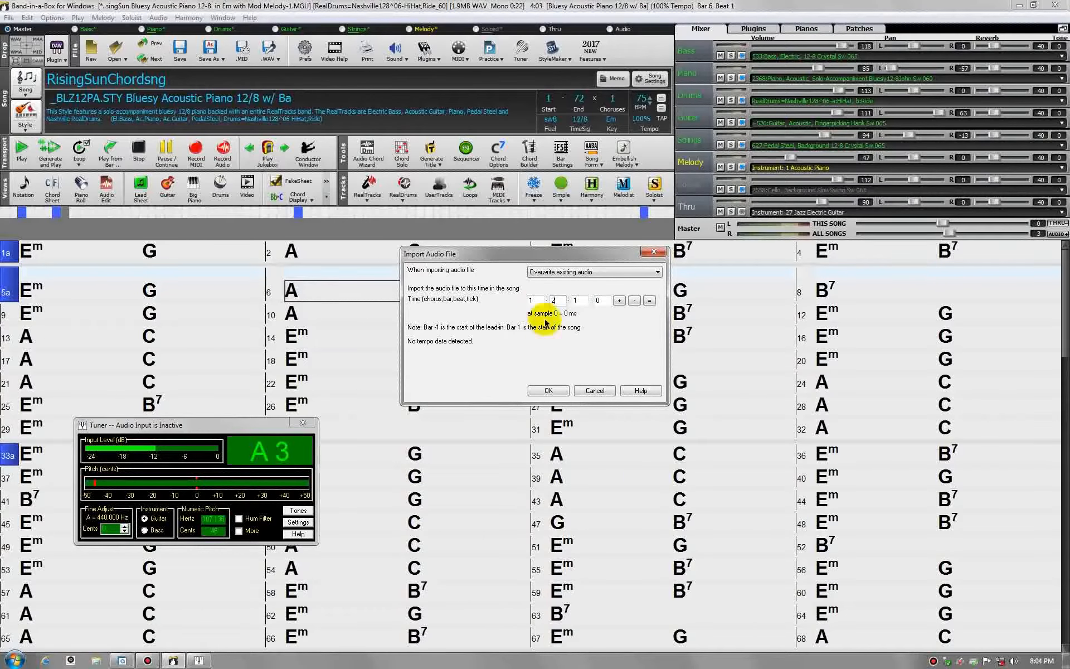
{"action": "left_click", "coordinate": [550, 391]}
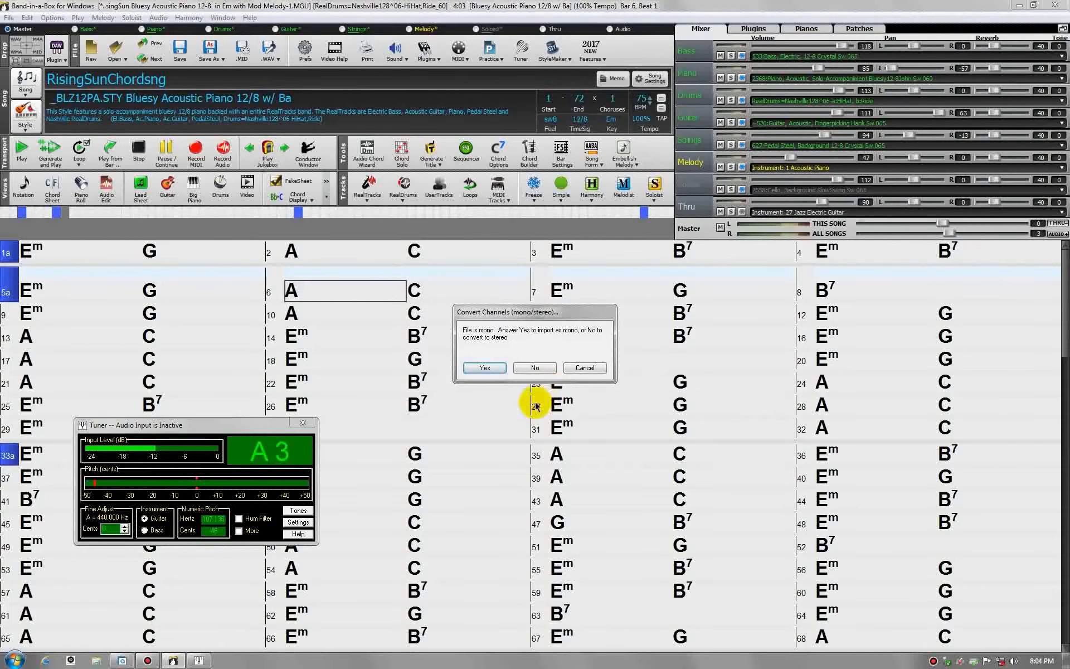
{"action": "left_click", "coordinate": [481, 368]}
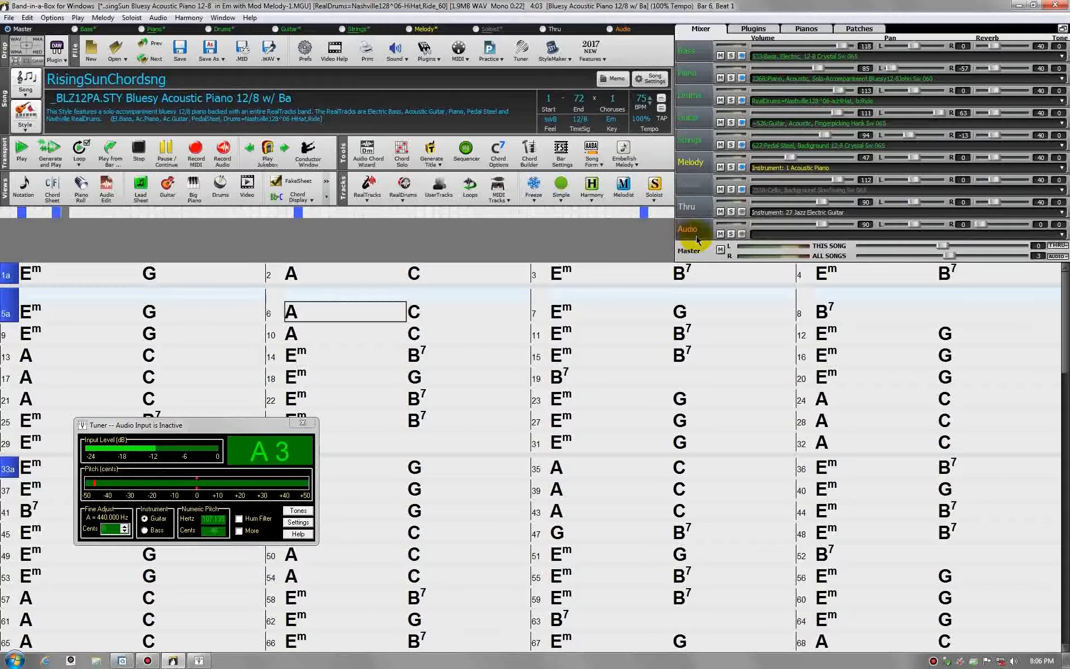
Solo the Audio track and play the imported vocal recording with the tuner active to read its notes, closing the tuner at the end
{"action": "left_click", "coordinate": [731, 234]}
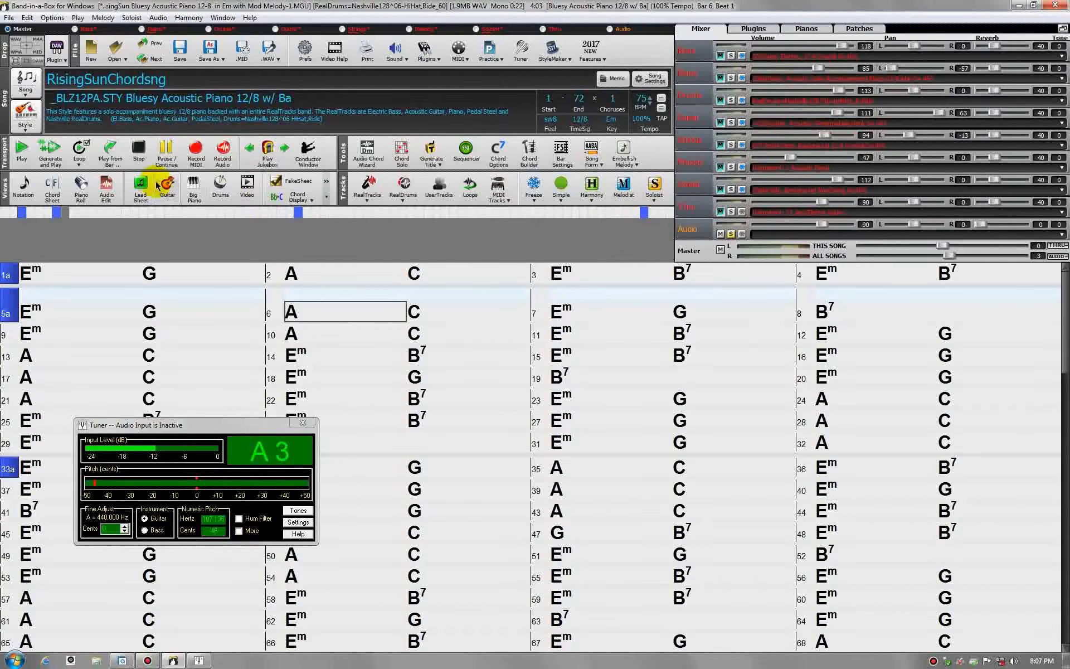
{"action": "left_click", "coordinate": [22, 149]}
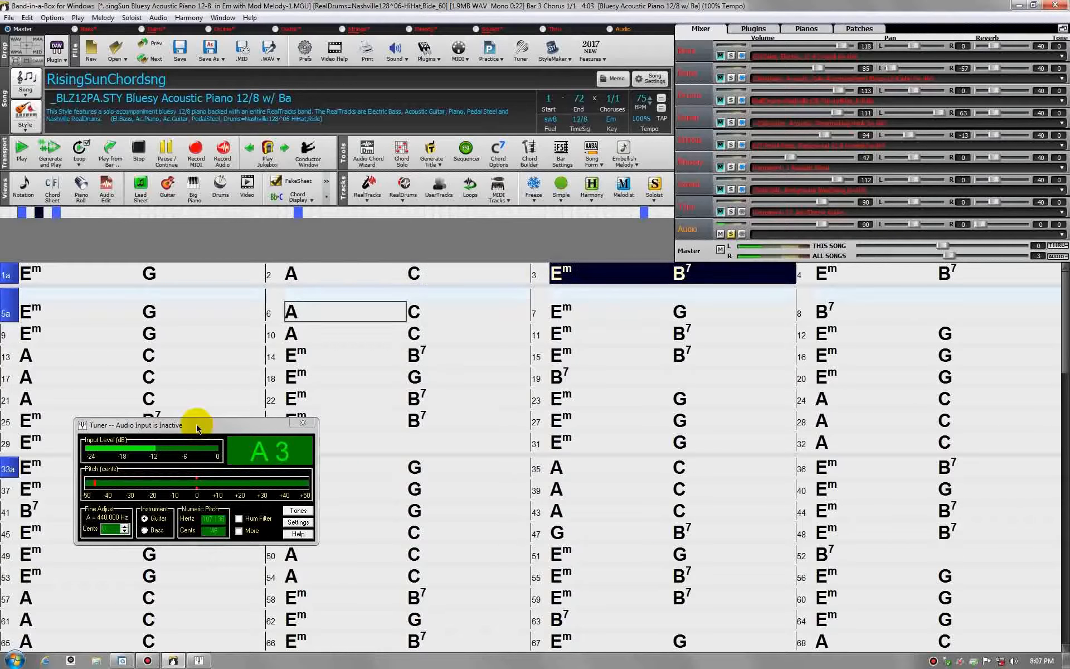
{"action": "left_click", "coordinate": [139, 148]}
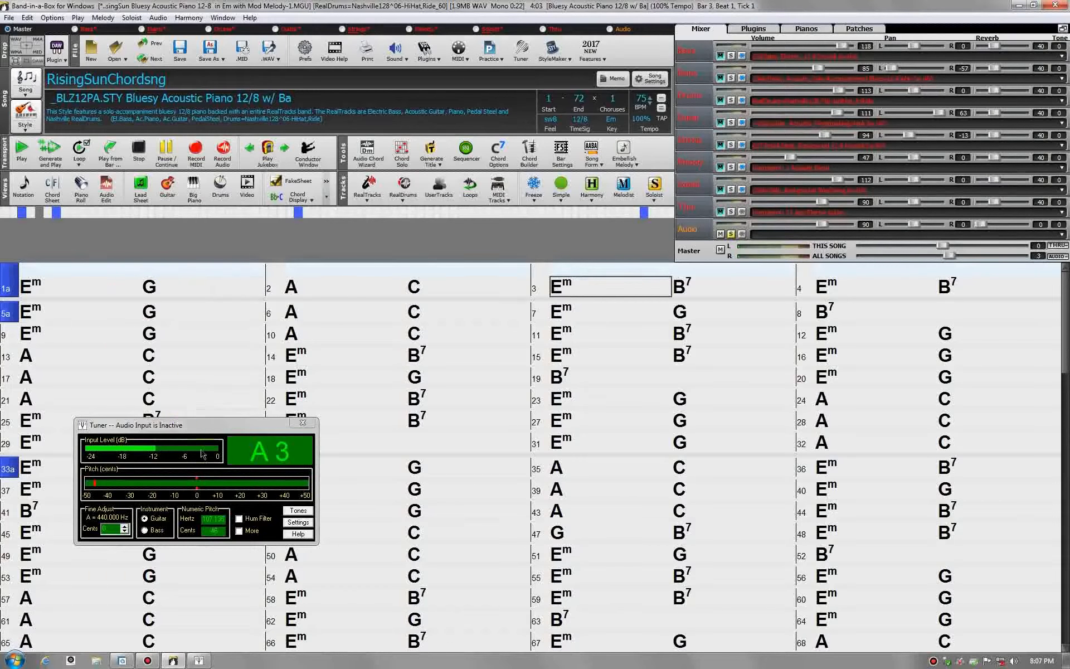
{"action": "left_click", "coordinate": [192, 426]}
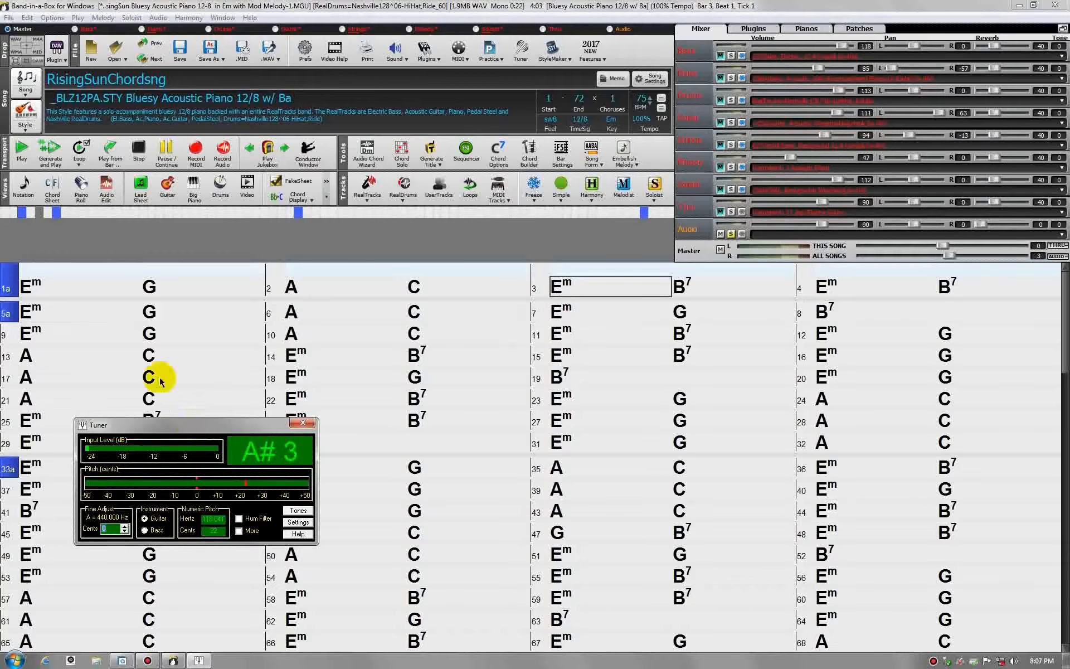
{"action": "left_click", "coordinate": [21, 147]}
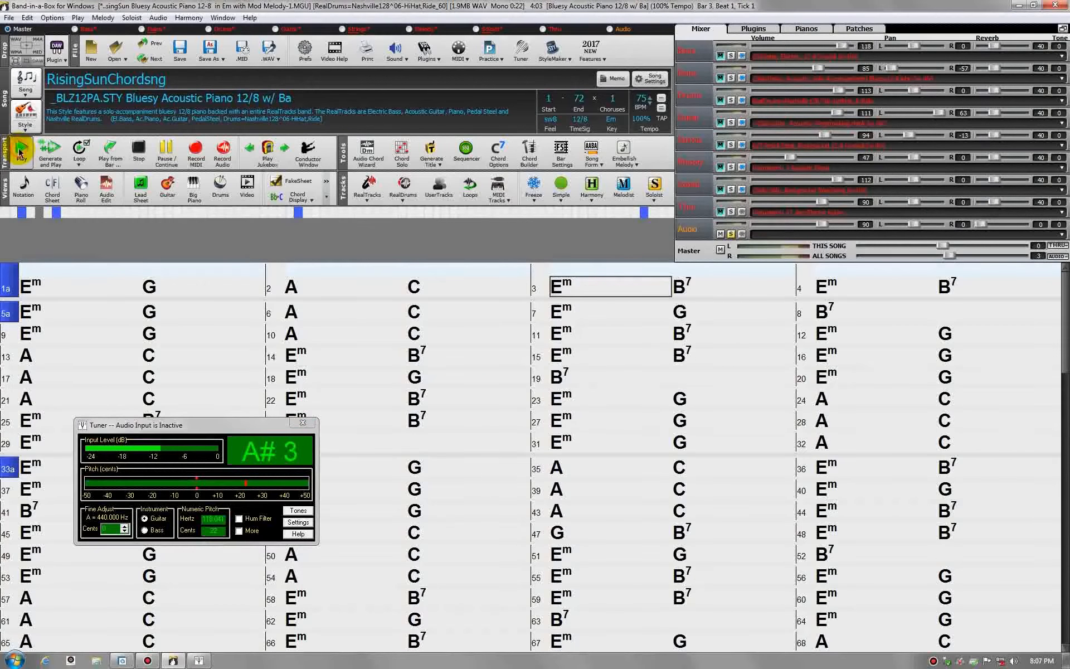
{"action": "left_click", "coordinate": [201, 427]}
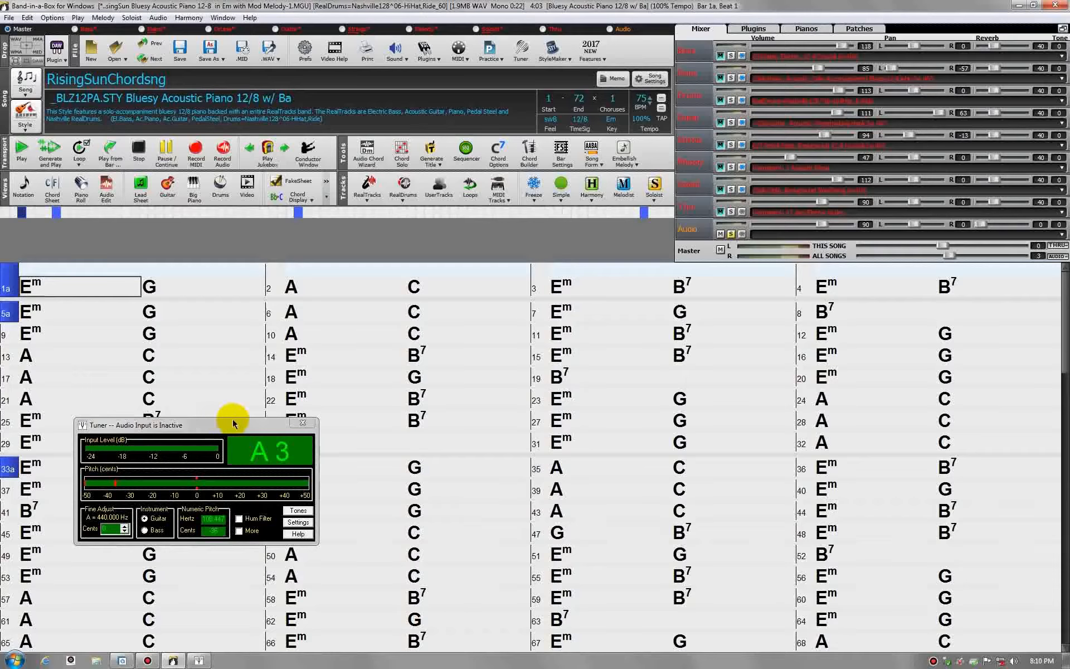
{"action": "left_click", "coordinate": [303, 425]}
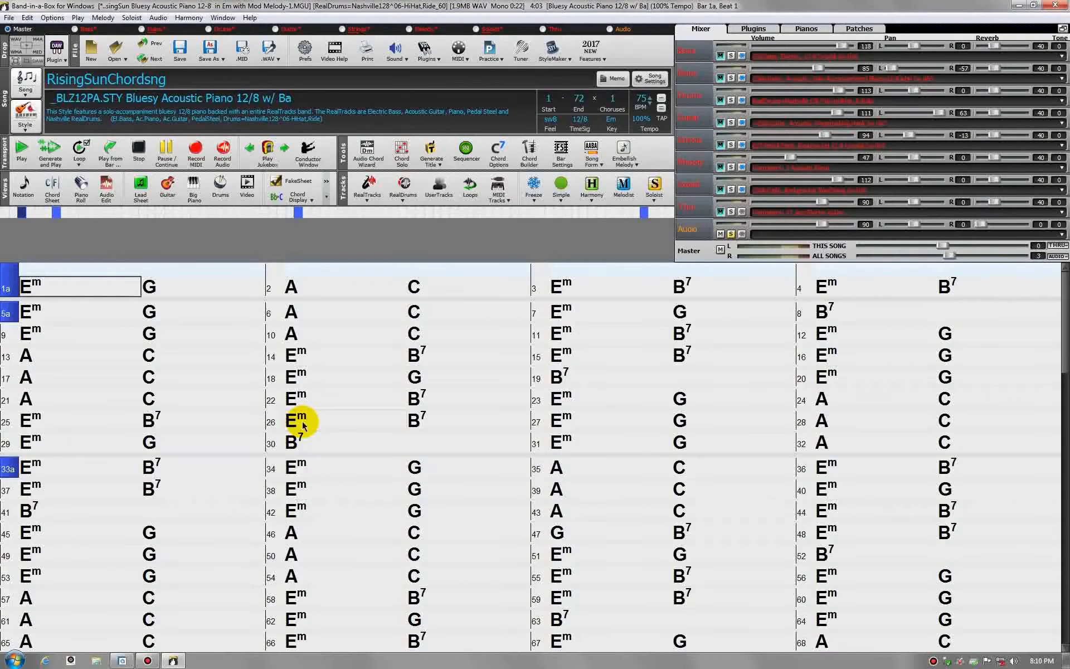
Turn off solo on the Audio track and kill its entire audio
{"action": "left_click", "coordinate": [731, 234]}
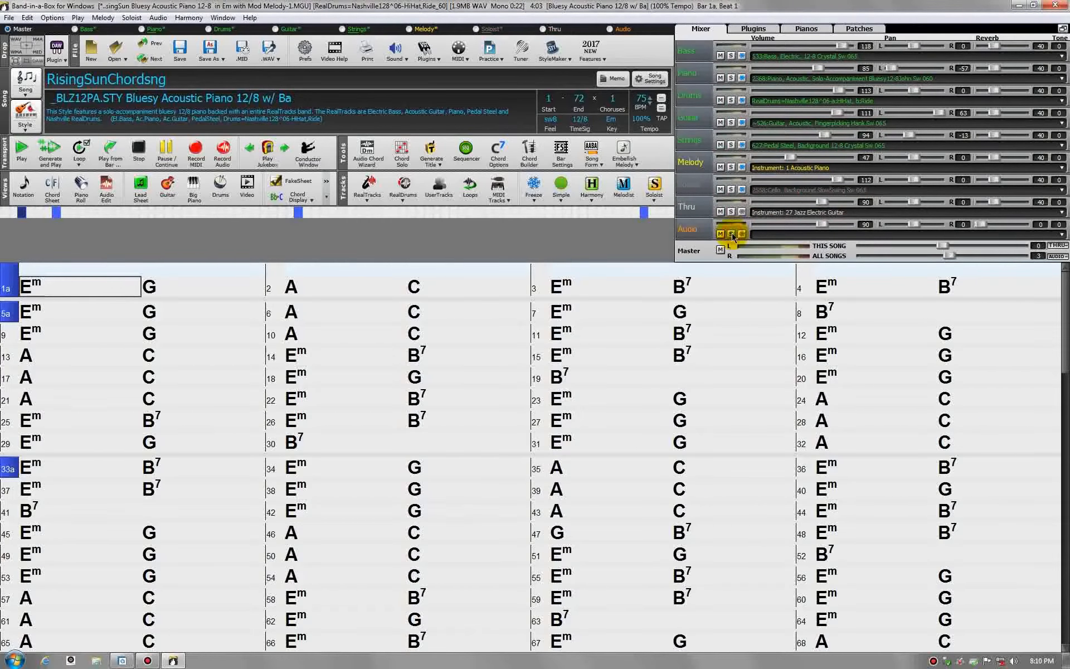
{"action": "left_click", "coordinate": [157, 18]}
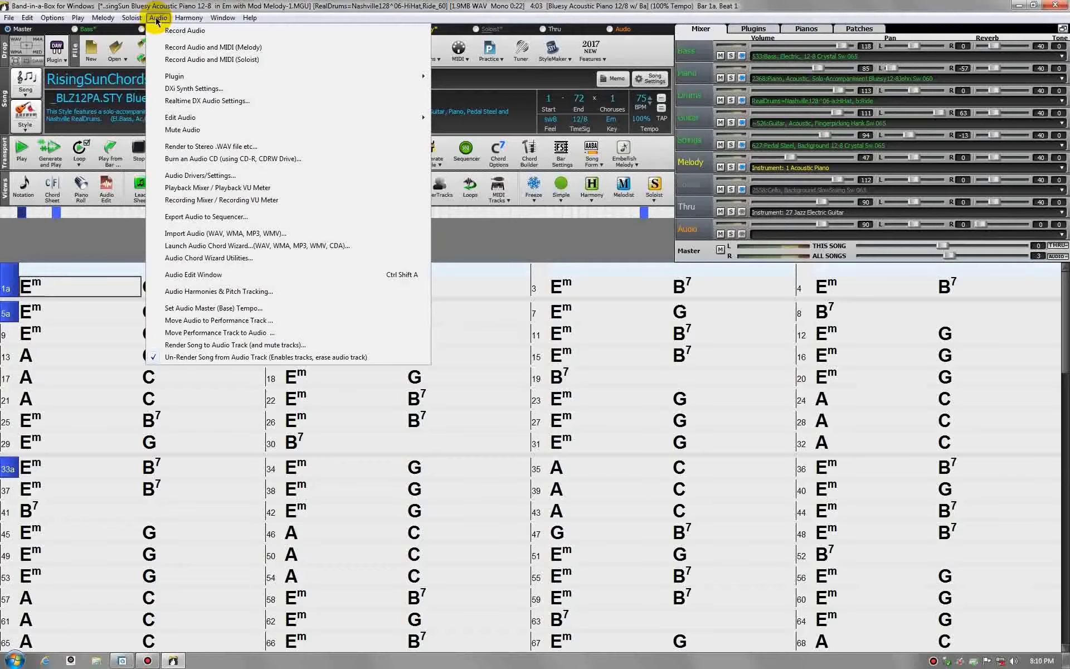
{"action": "mouse_move", "coordinate": [183, 118]}
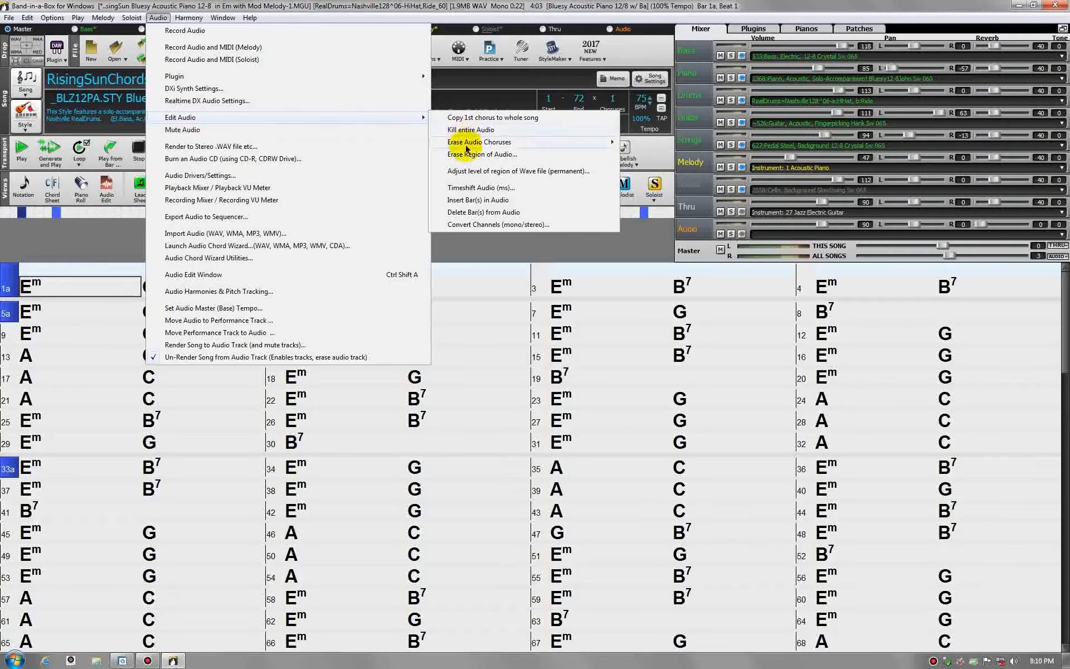
{"action": "mouse_move", "coordinate": [467, 142]}
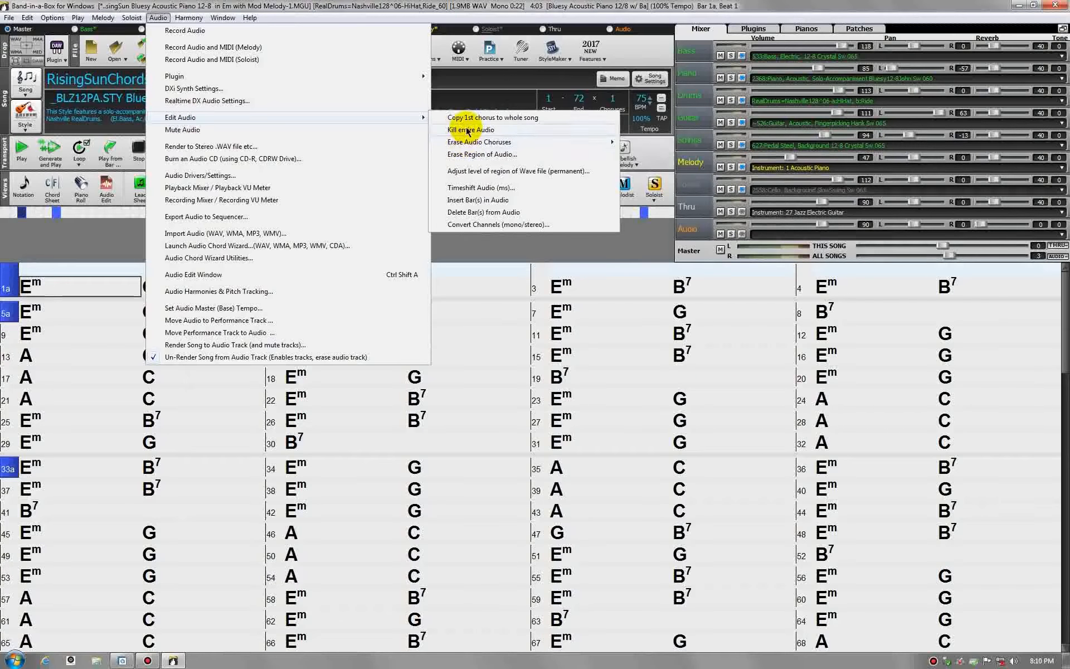
{"action": "left_click", "coordinate": [467, 130]}
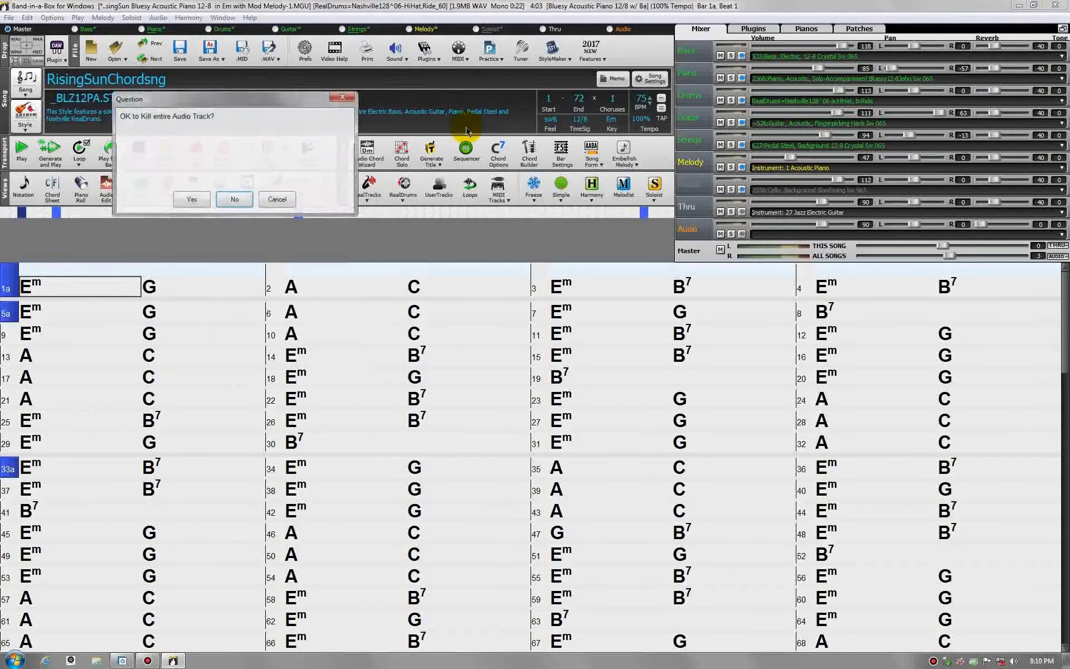
{"action": "left_click", "coordinate": [203, 204]}
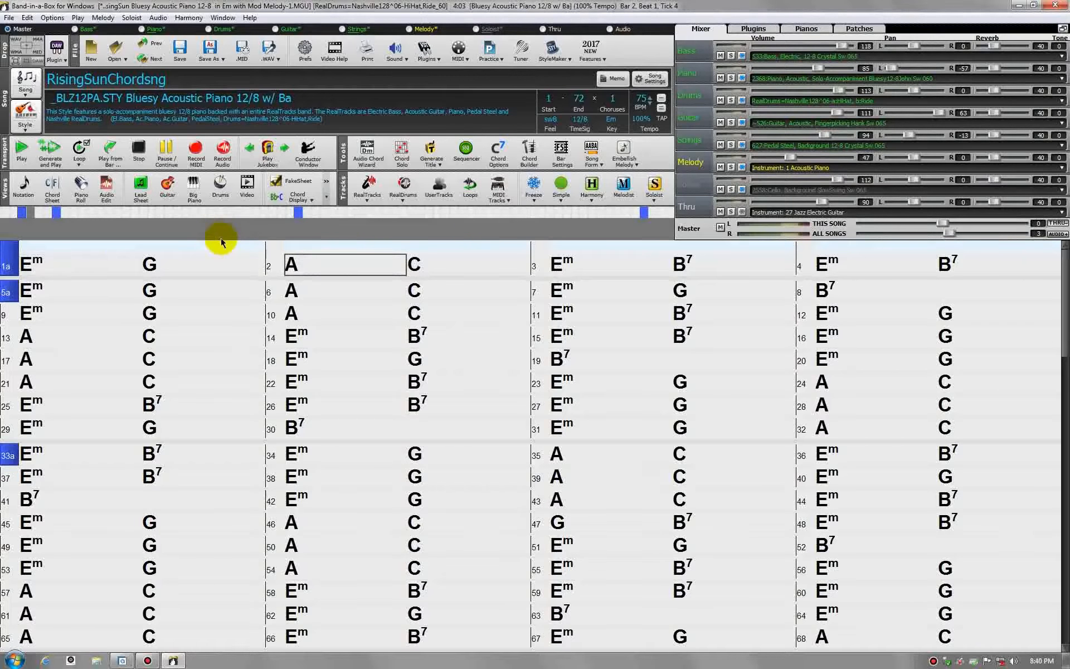
Open the Vocal Wizard for the current song
{"action": "left_click", "coordinate": [224, 19]}
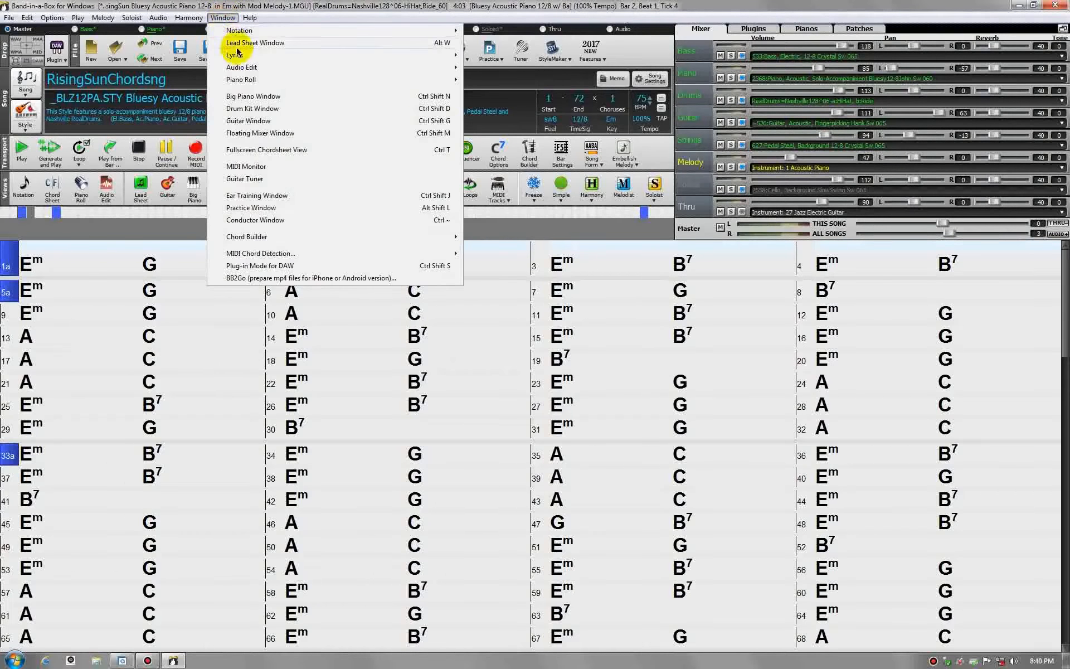
{"action": "mouse_move", "coordinate": [240, 57]}
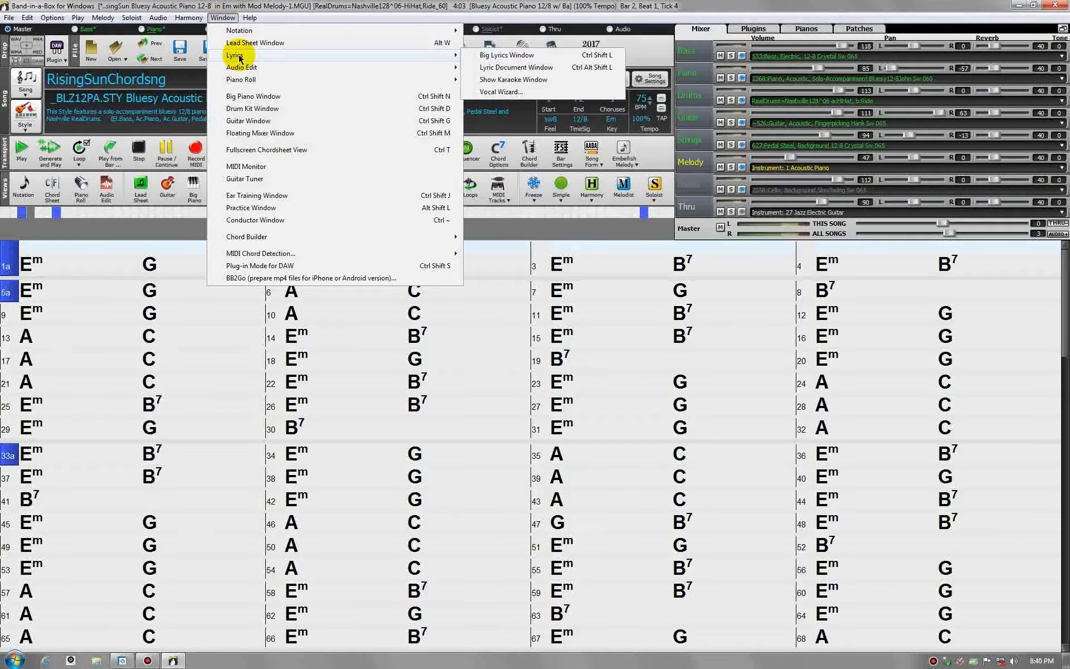
{"action": "left_click", "coordinate": [502, 91]}
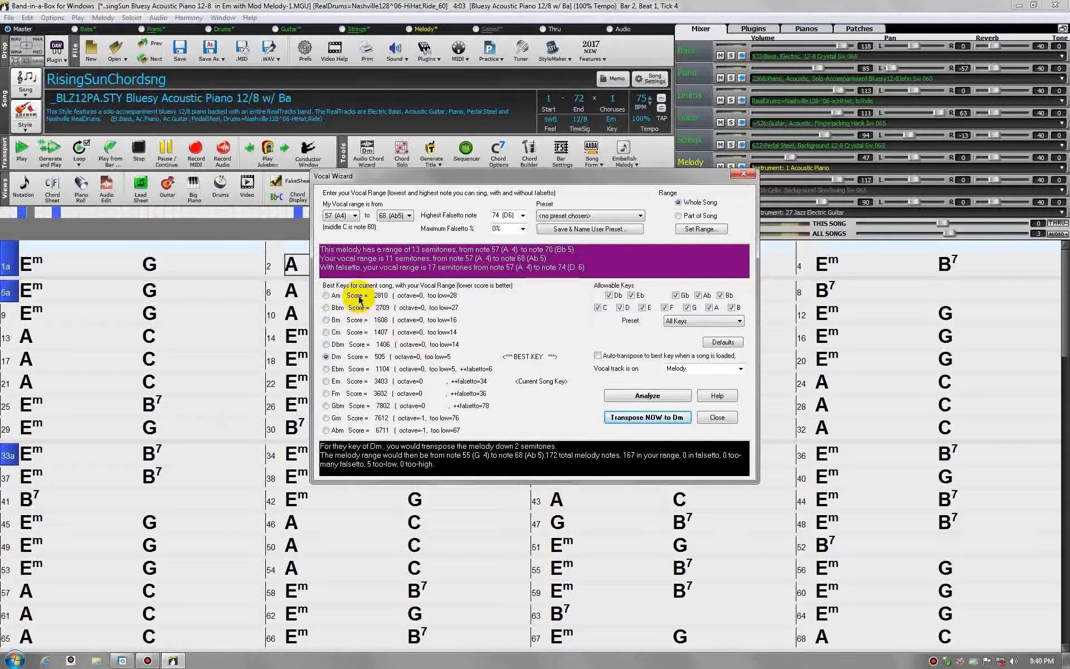
Set the vocal range from 59 (B4) to 74 (D6) in the Vocal Wizard, closing the wizard once the key scores update
{"action": "left_click", "coordinate": [355, 216]}
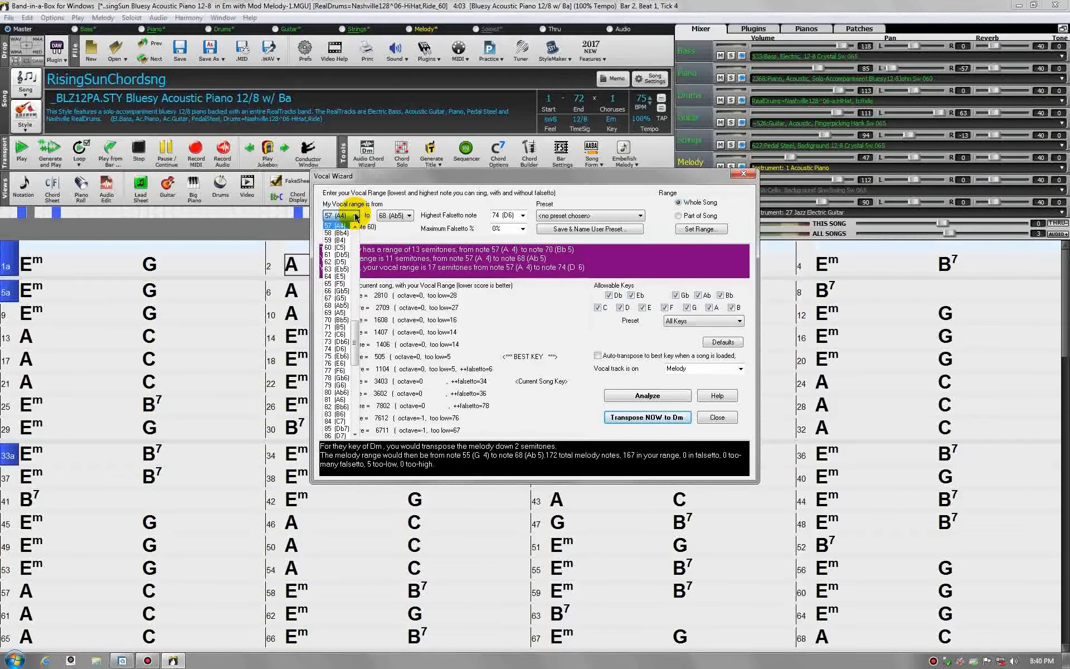
{"action": "left_click", "coordinate": [341, 241]}
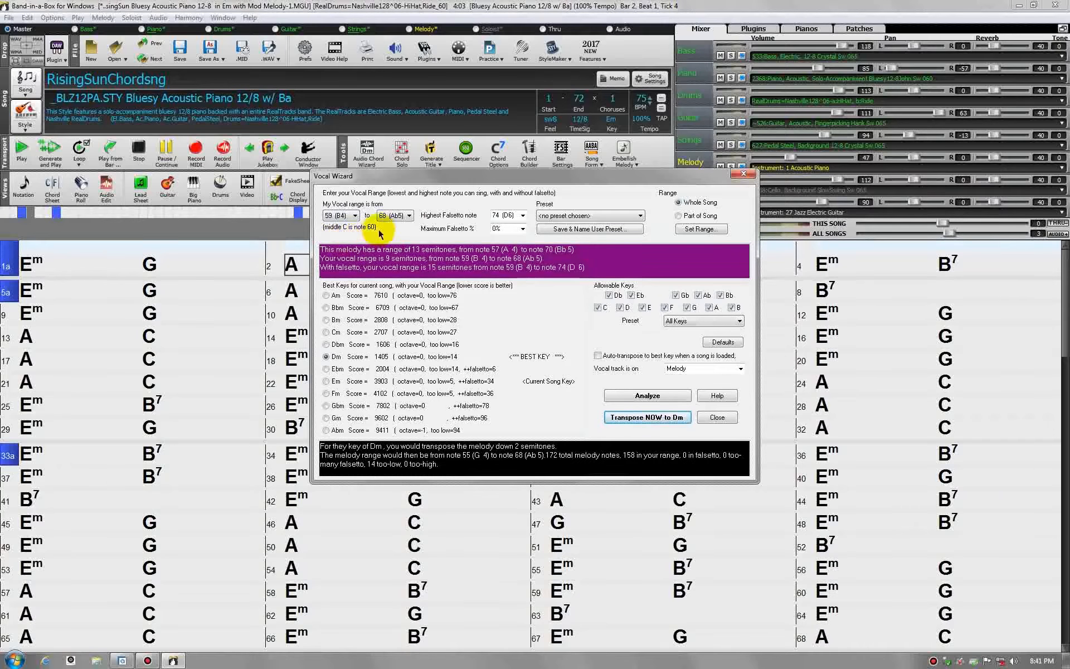
{"action": "left_click", "coordinate": [410, 216]}
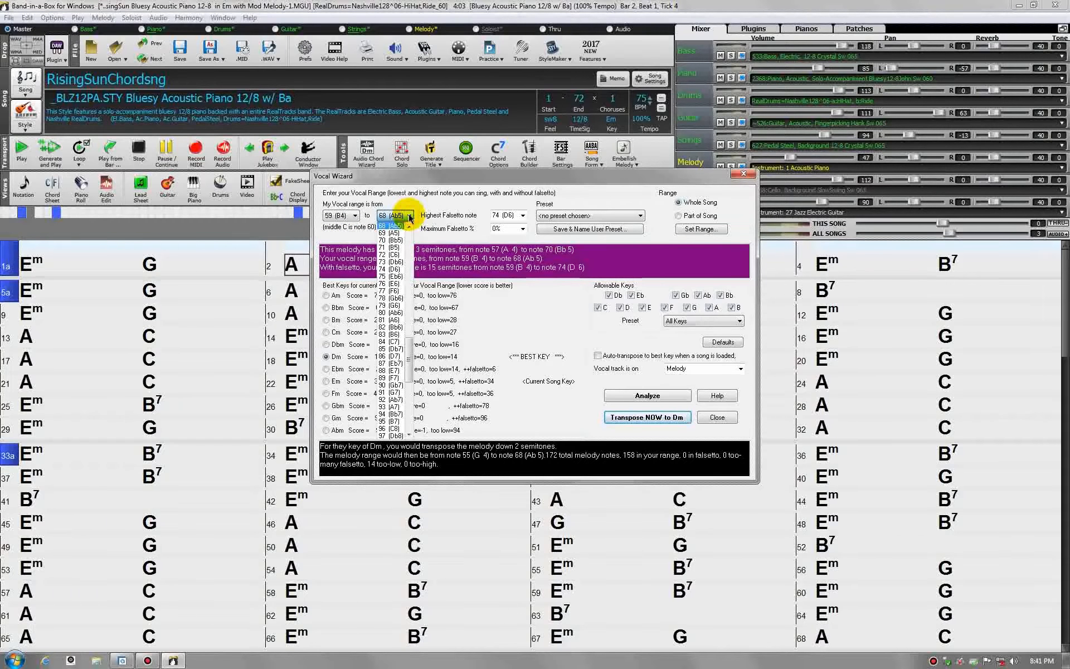
{"action": "left_click", "coordinate": [394, 269]}
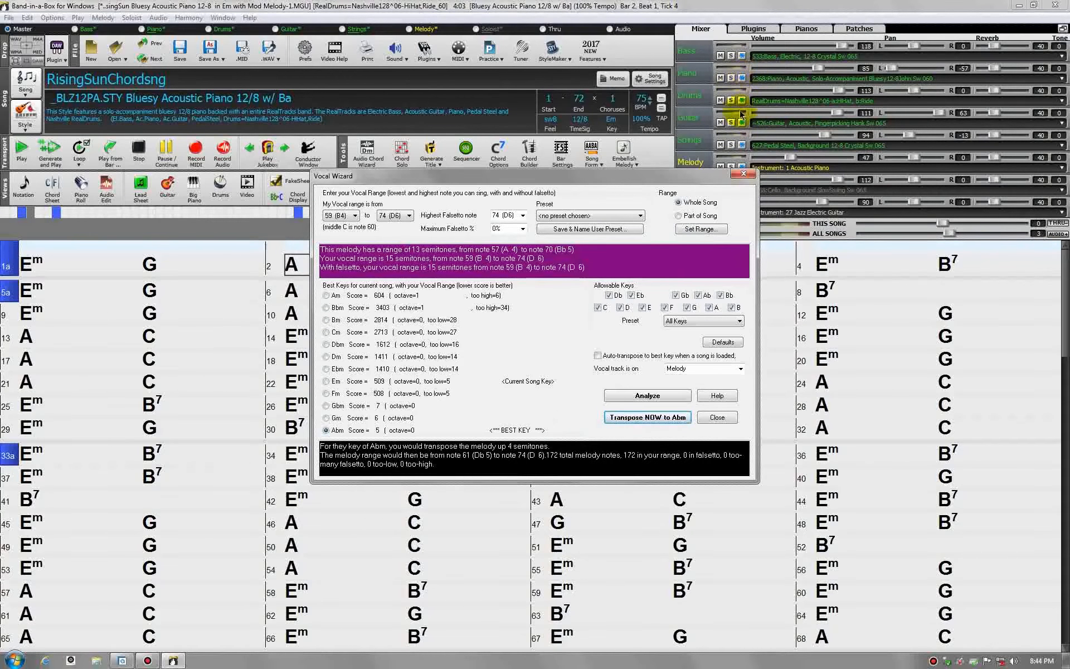
{"action": "left_click", "coordinate": [743, 177]}
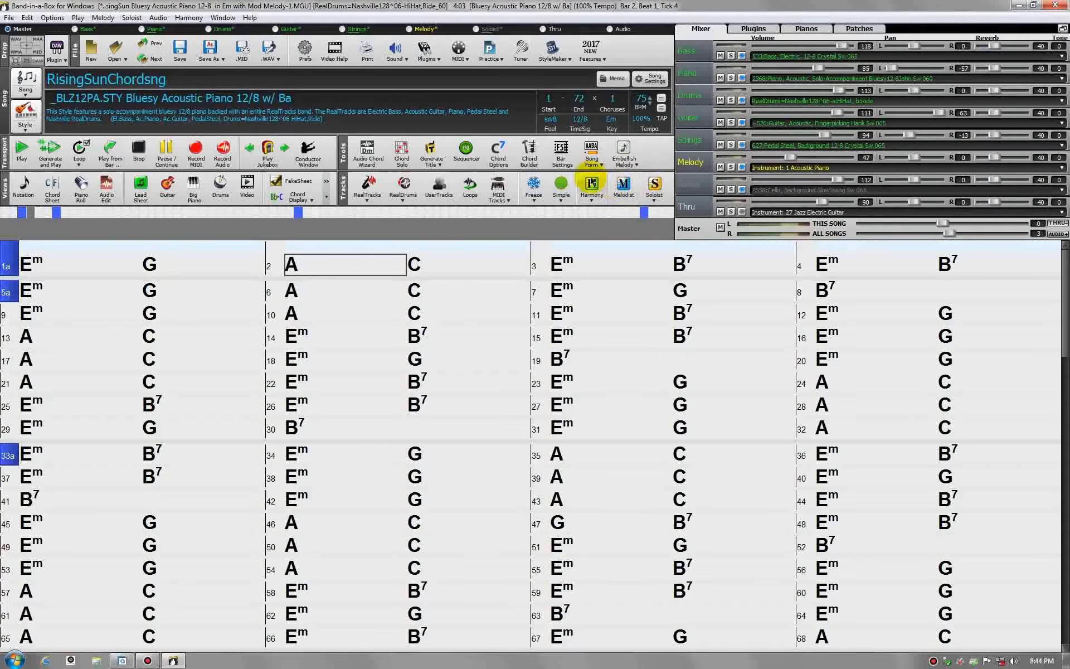
Unfreeze all tracks and transpose the song to Abm, including its key signature
{"action": "left_click", "coordinate": [537, 185]}
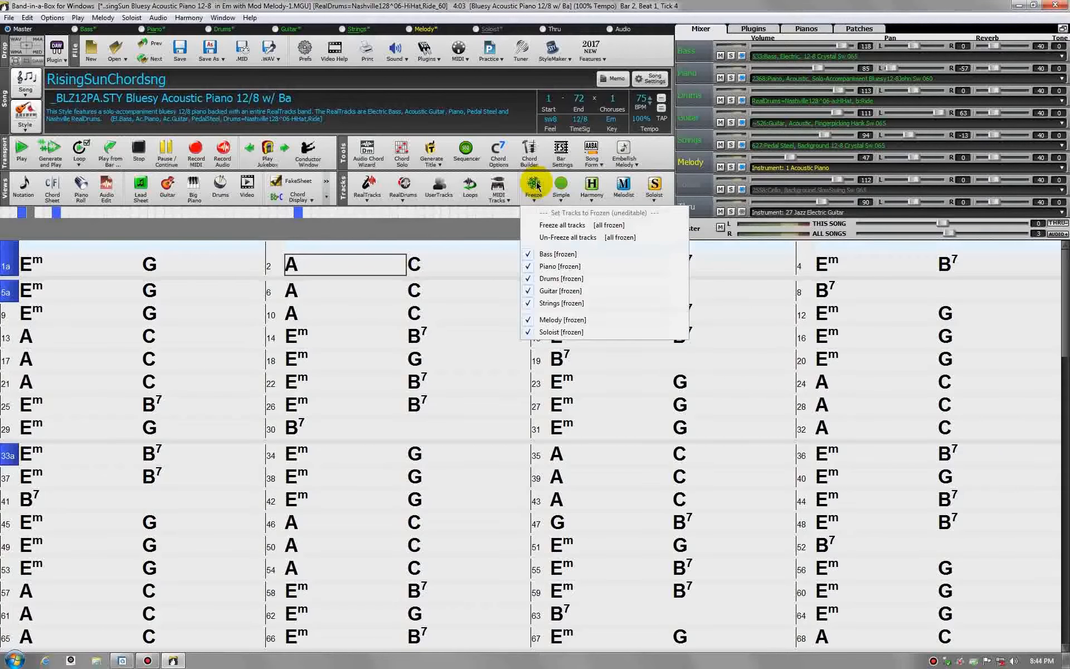
{"action": "left_click", "coordinate": [552, 237]}
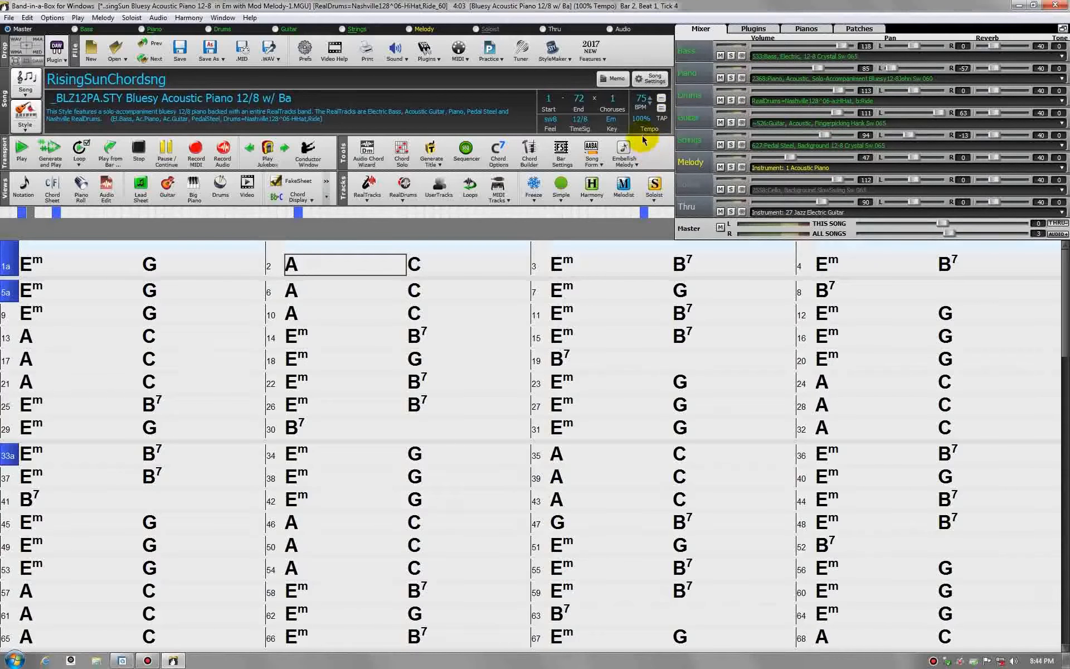
{"action": "left_click", "coordinate": [616, 121]}
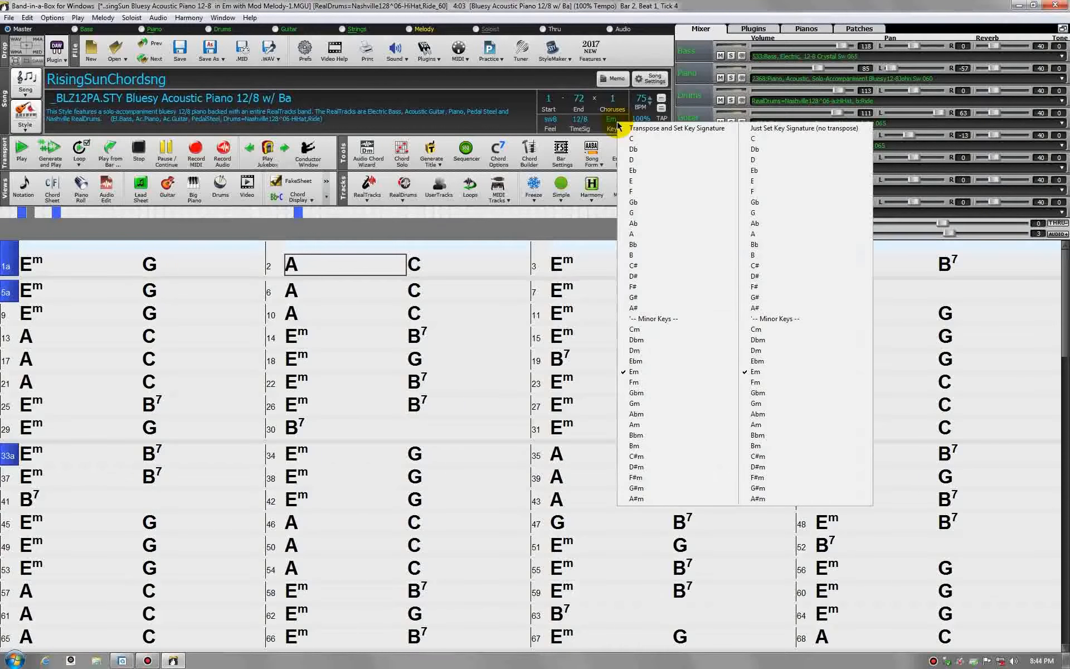
{"action": "left_click", "coordinate": [641, 414]}
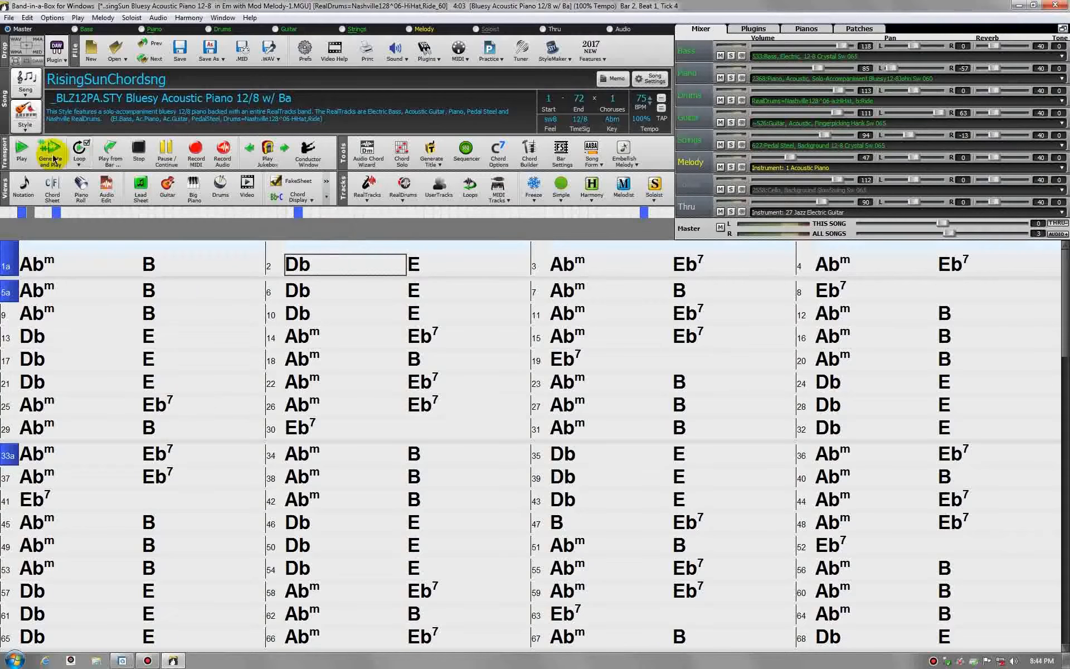
Play the opening bars of the song in Abm and stop playback
{"action": "left_click", "coordinate": [20, 147]}
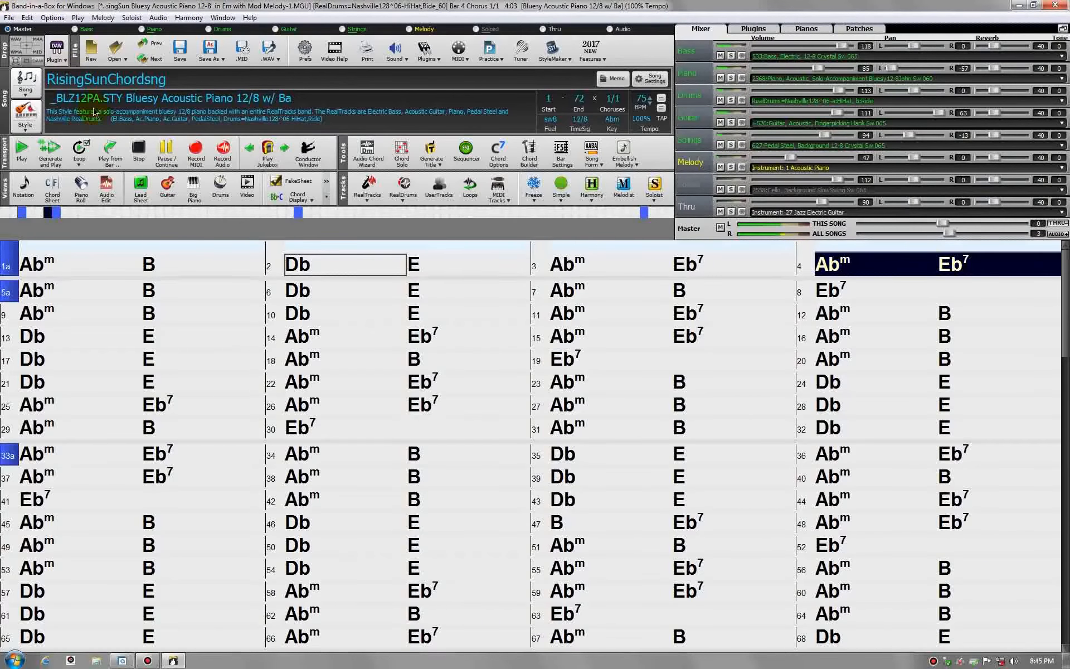
{"action": "left_click", "coordinate": [138, 149]}
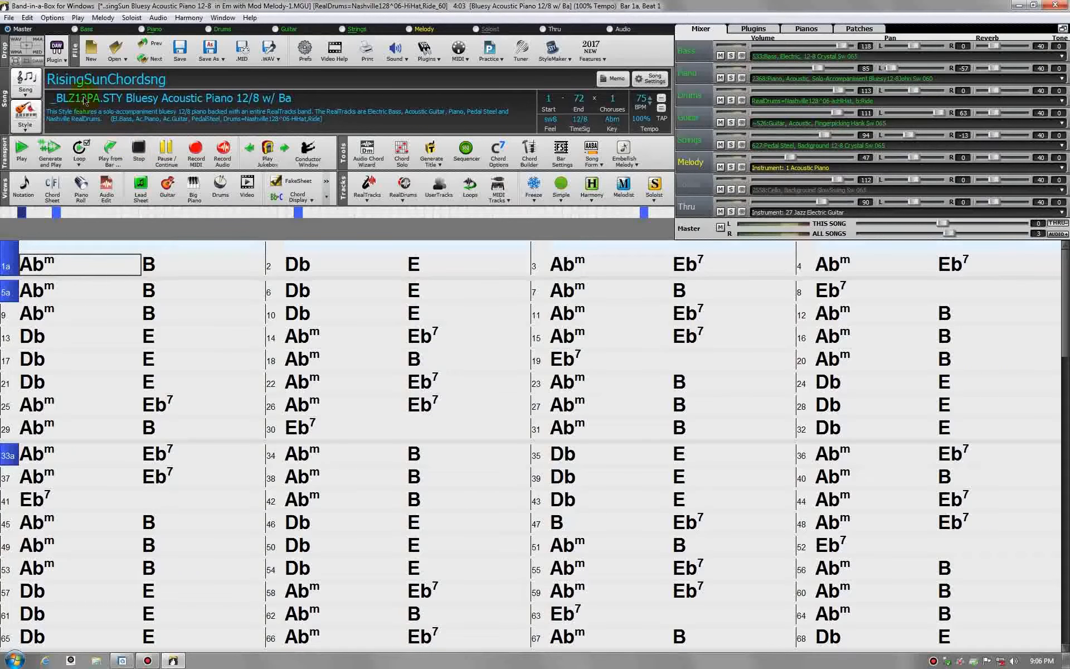
Import the singer's HRS-2 WAV recording at chorus 1, bar 1, overwriting existing audio and keeping it in stereo
{"action": "left_click", "coordinate": [9, 18]}
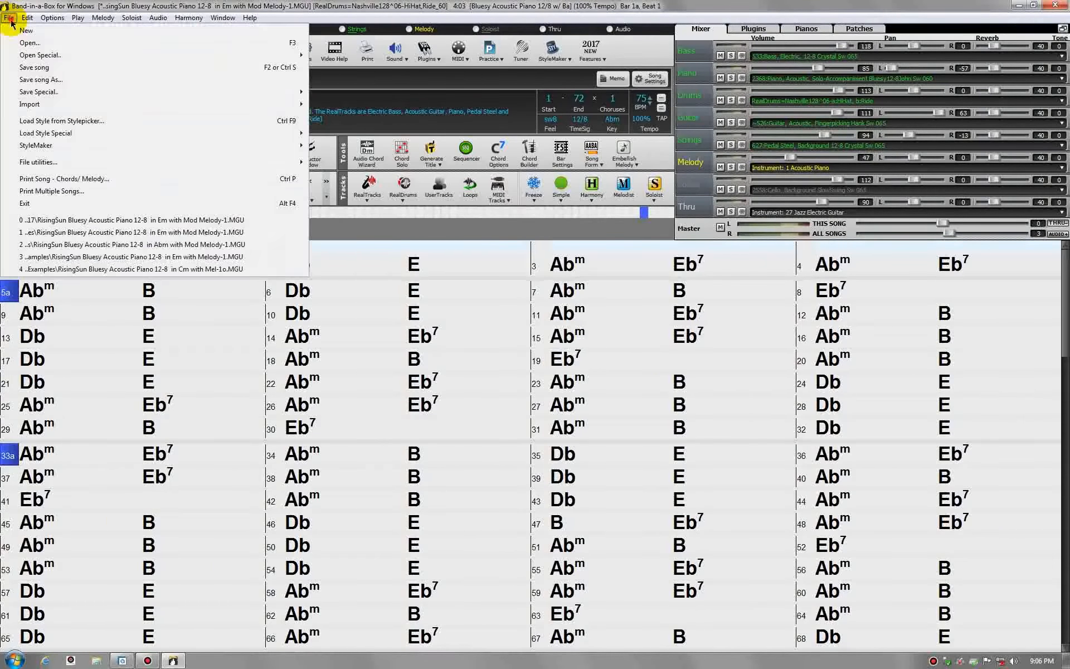
{"action": "mouse_move", "coordinate": [37, 106]}
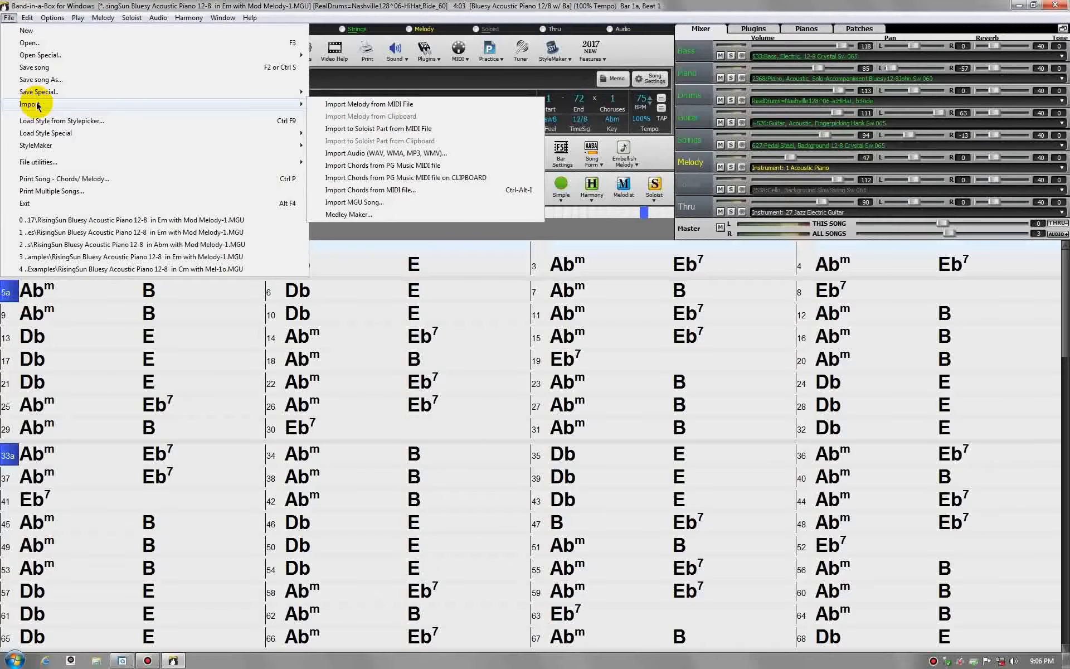
{"action": "left_click", "coordinate": [365, 154]}
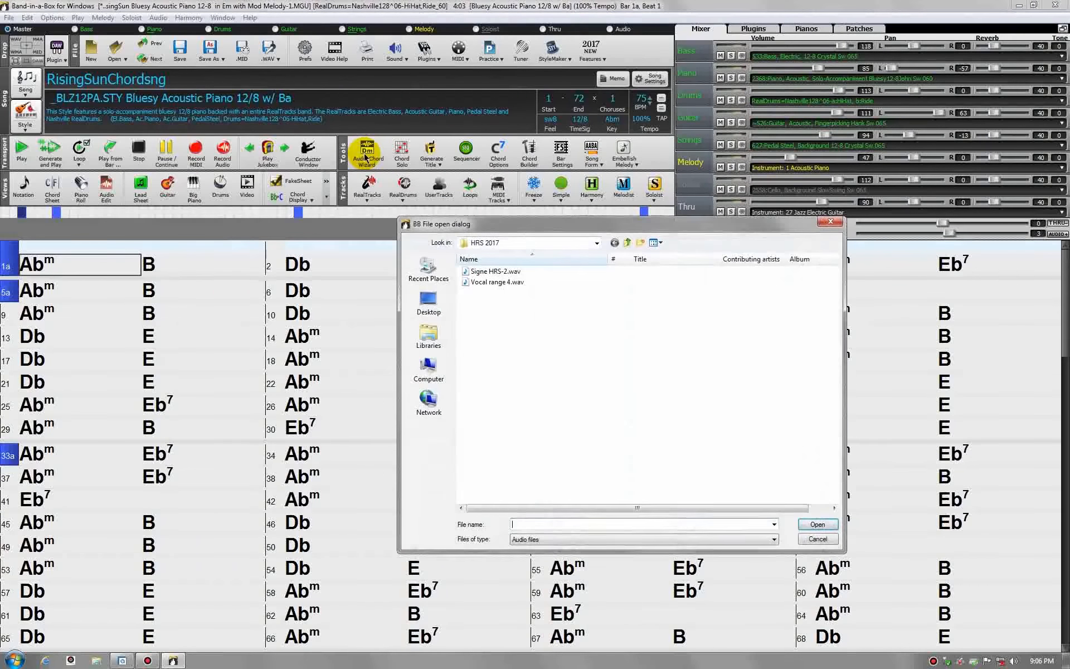
{"action": "double_click", "coordinate": [490, 270]}
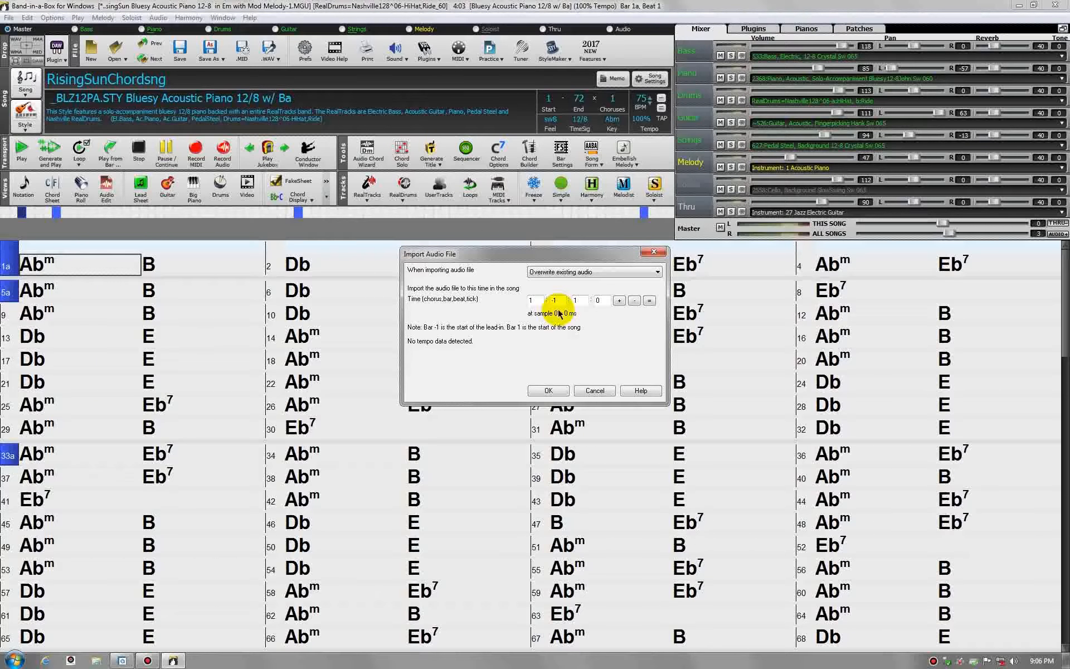
{"action": "left_click_drag", "start_coordinate": [562, 298], "coordinate": [547, 301]}
{"action": "type", "text": "1"}
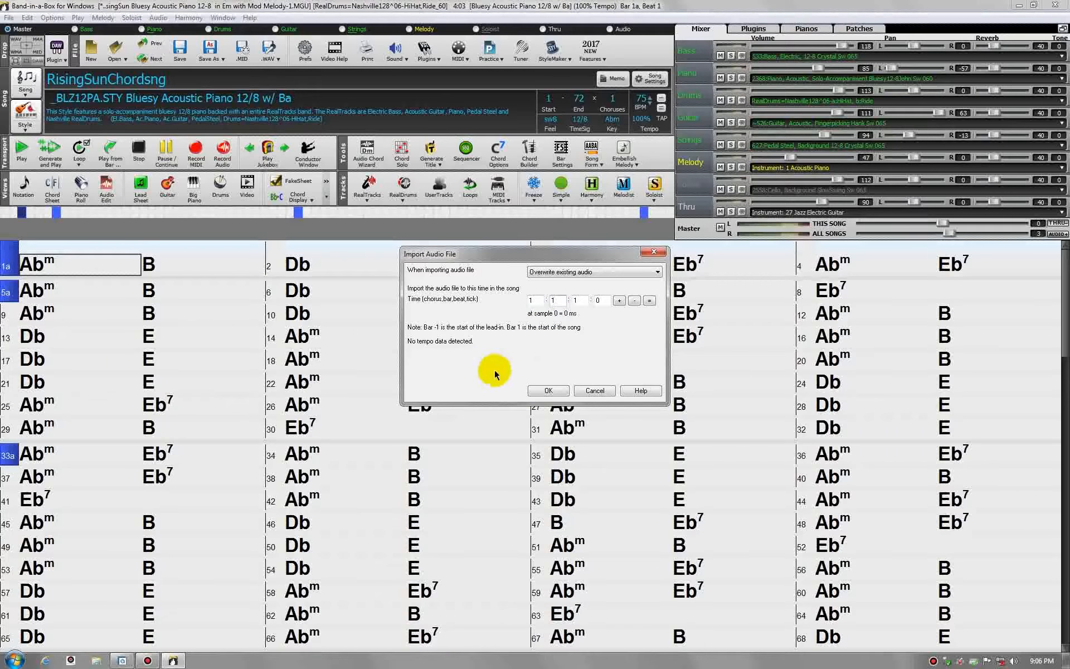
{"action": "left_click", "coordinate": [547, 390]}
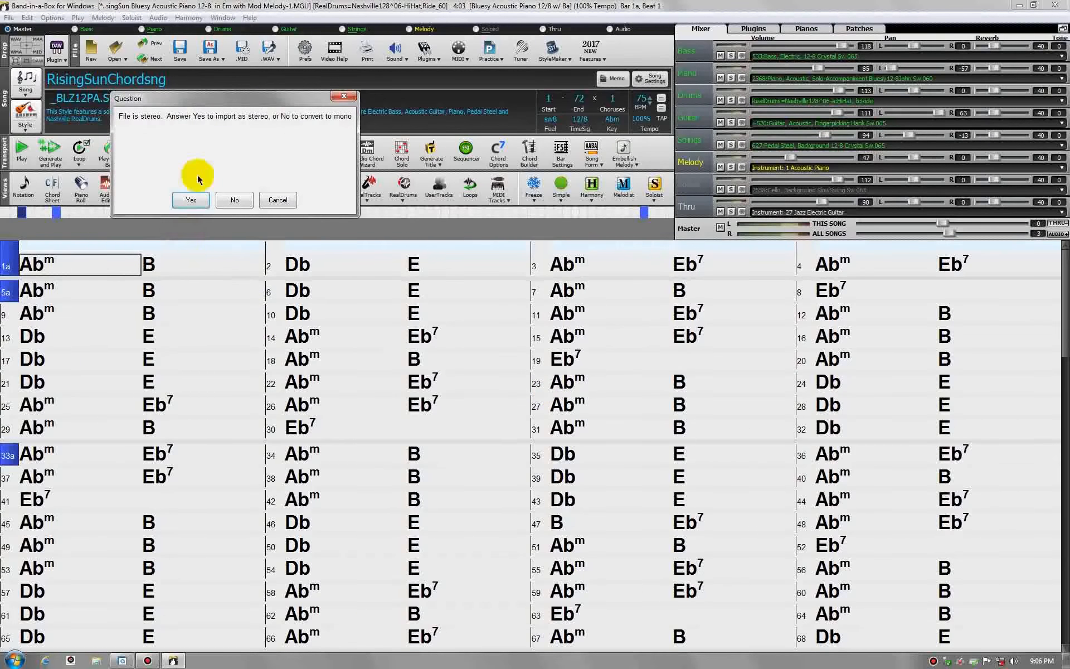
{"action": "left_click", "coordinate": [191, 200]}
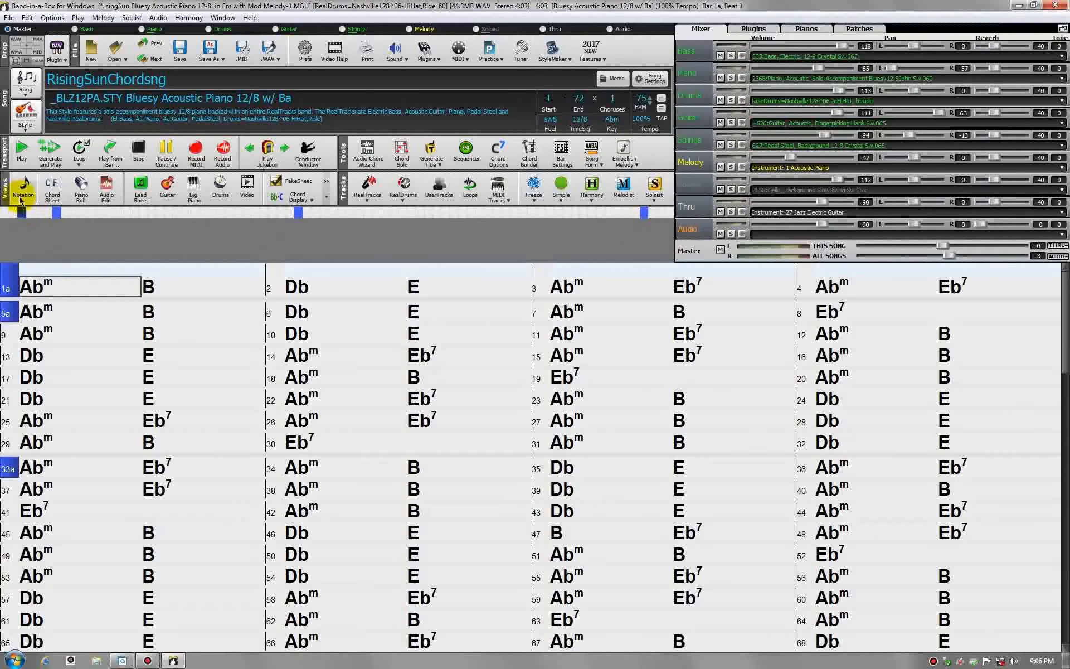
Play the song with the imported vocal and mute the Melody track during playback, stopping after the opening verse
{"action": "left_click", "coordinate": [19, 149]}
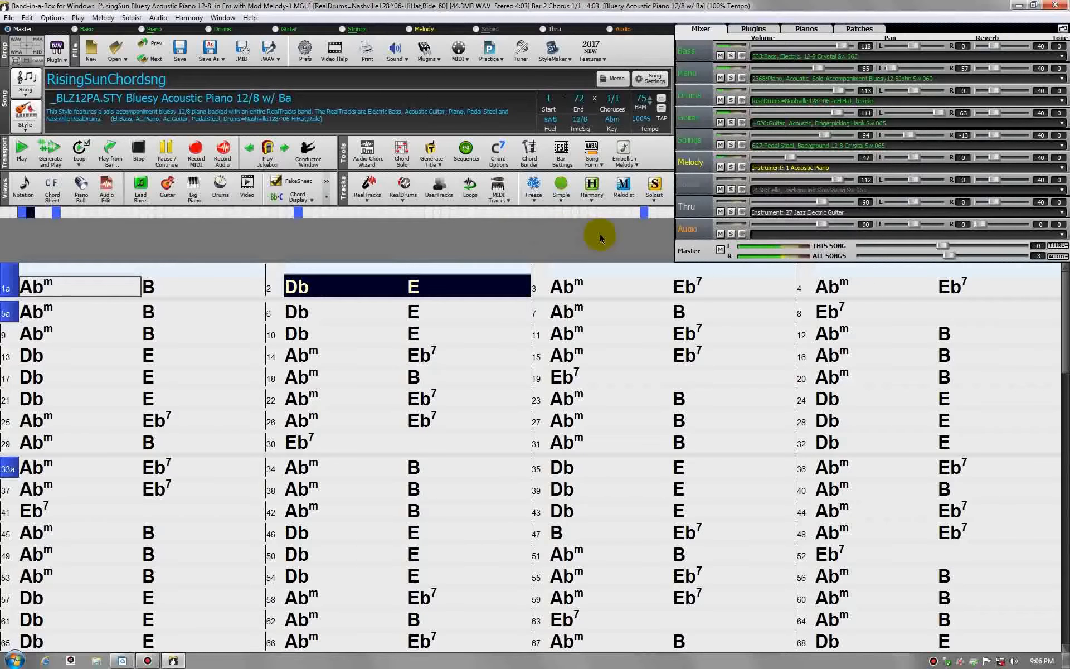
{"action": "left_click", "coordinate": [720, 168]}
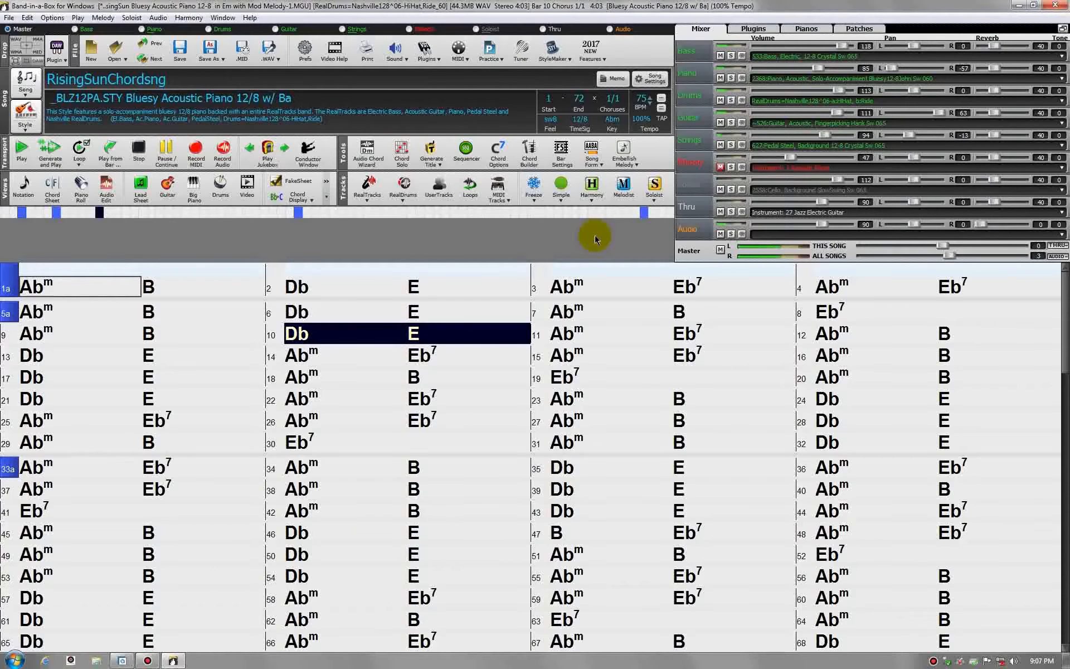
{"action": "left_click", "coordinate": [139, 150]}
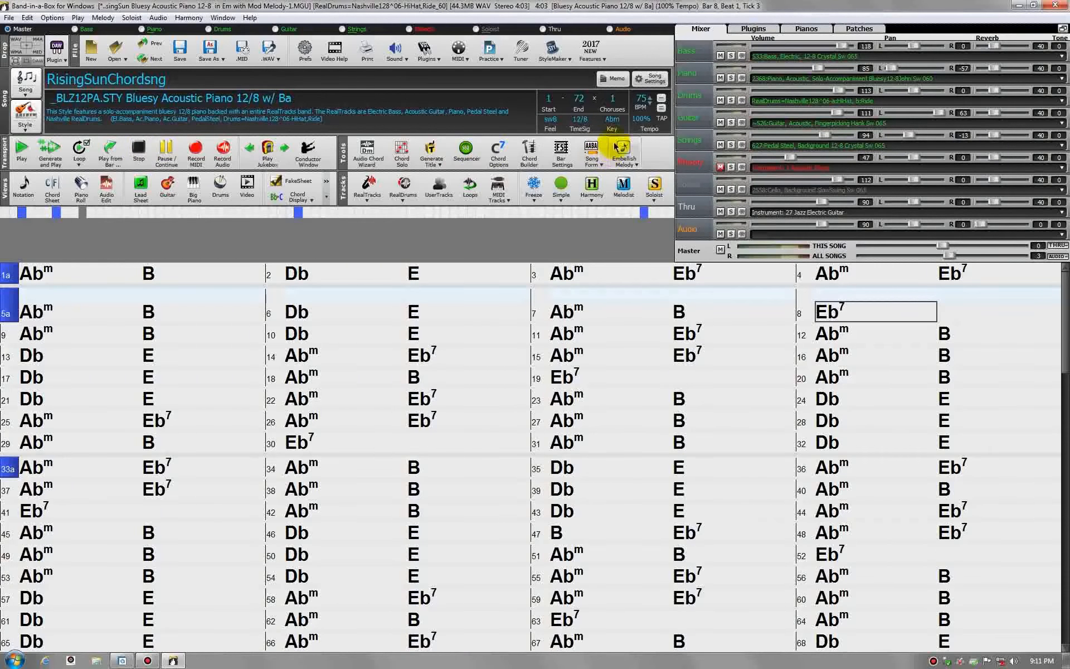
Transpose the song to Bbm together with the audio track and play the result
{"action": "left_click", "coordinate": [613, 124]}
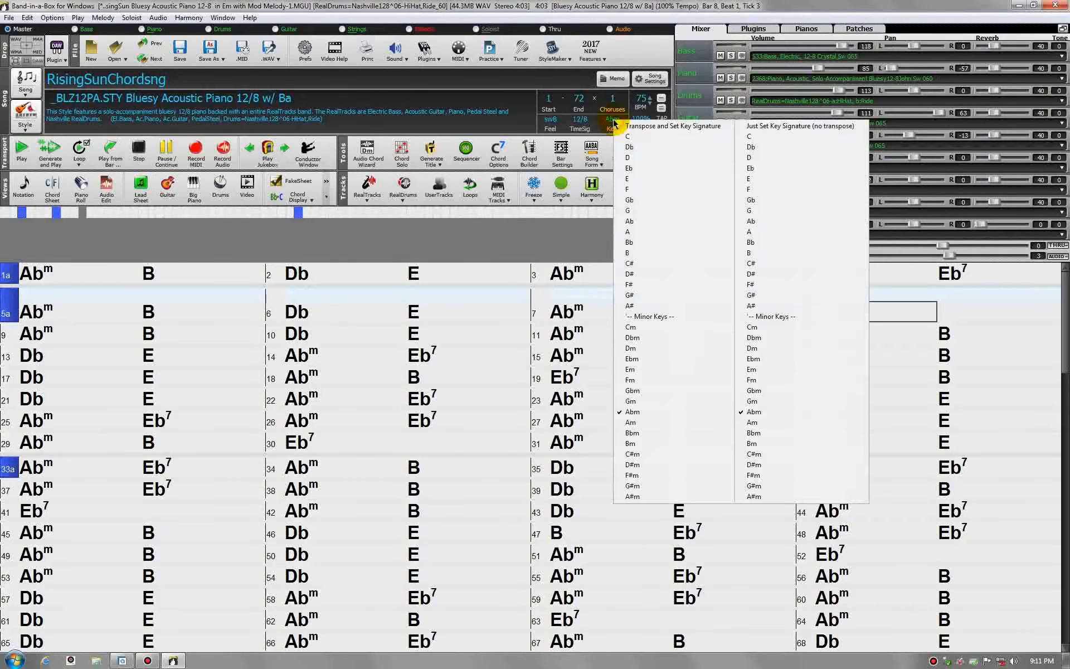
{"action": "left_click", "coordinate": [640, 433]}
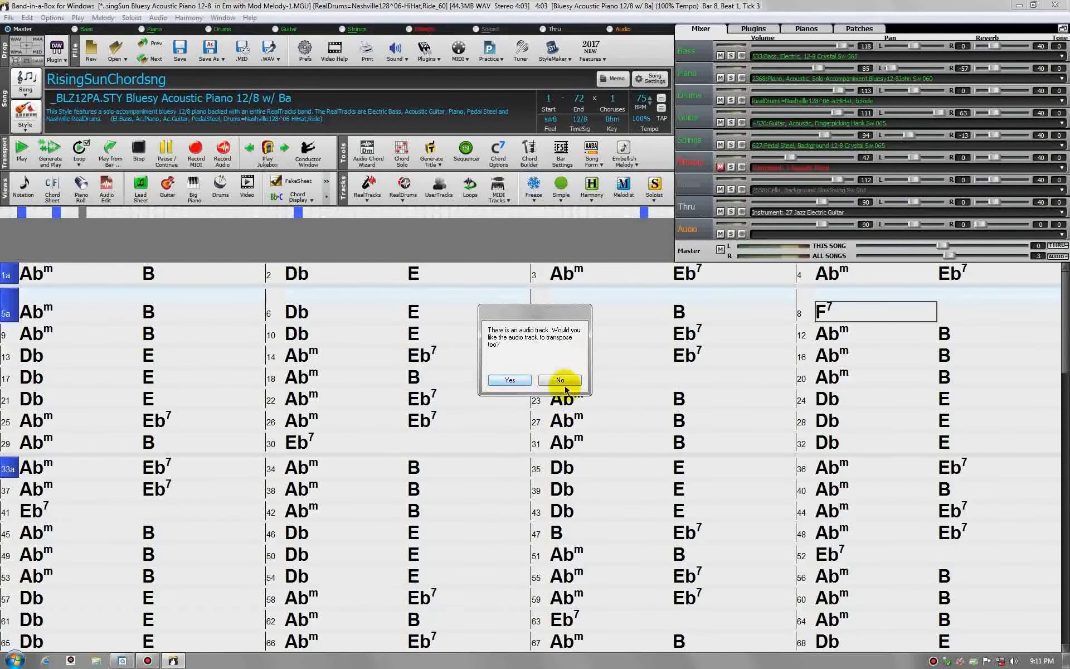
{"action": "left_click", "coordinate": [510, 380]}
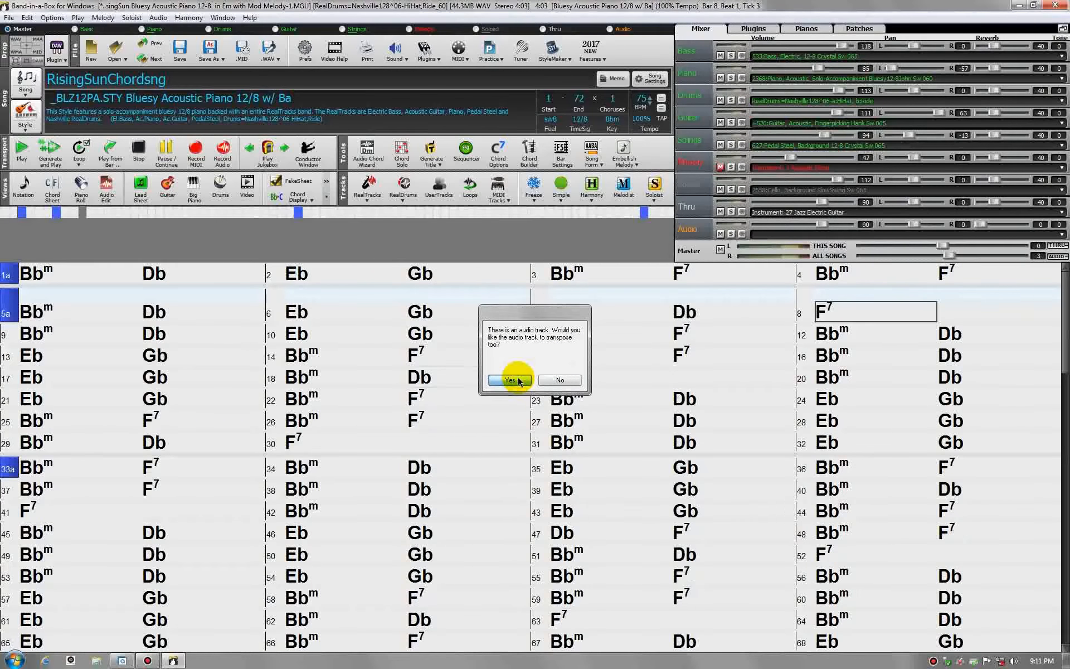
{"action": "left_click", "coordinate": [16, 156]}
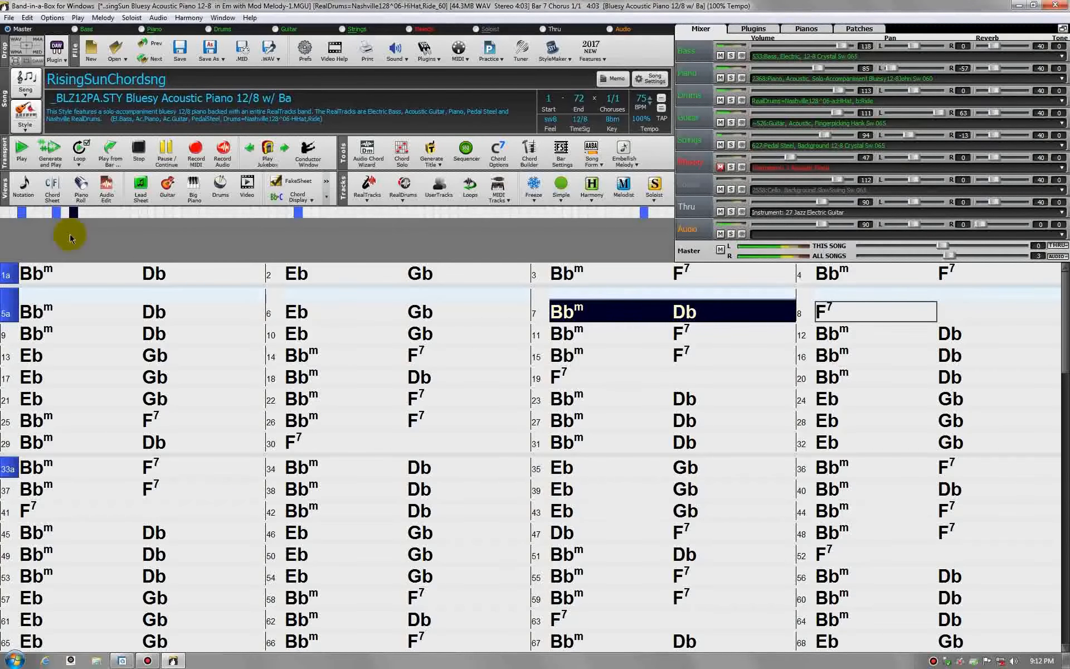
{"action": "left_click", "coordinate": [139, 149]}
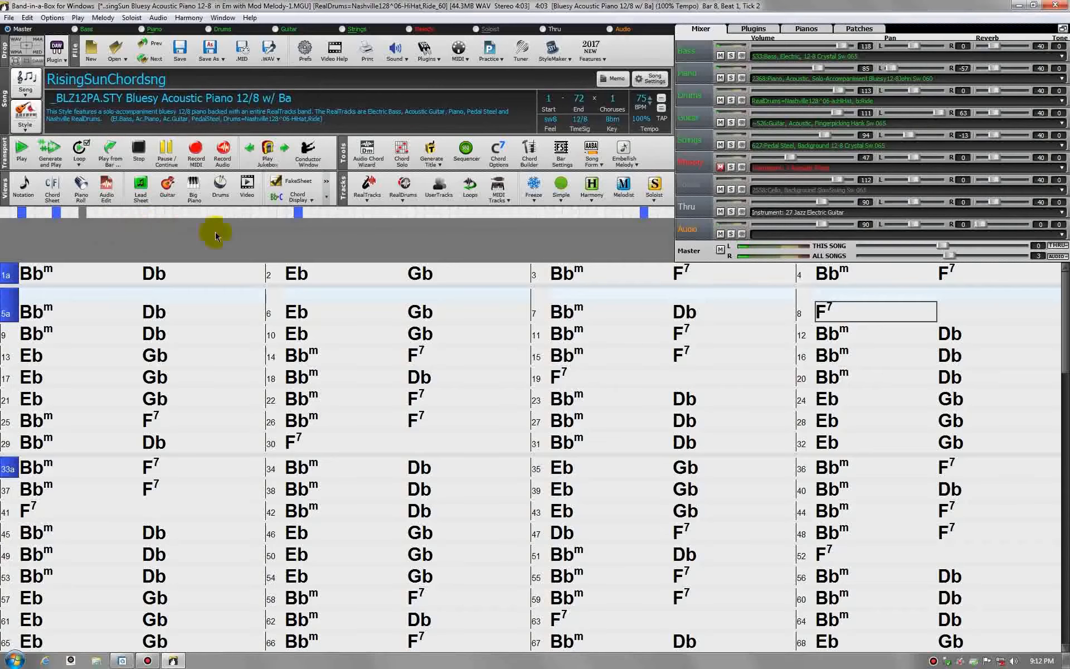
Transpose the song to Fm together with the audio track and play the result
{"action": "left_click", "coordinate": [613, 122]}
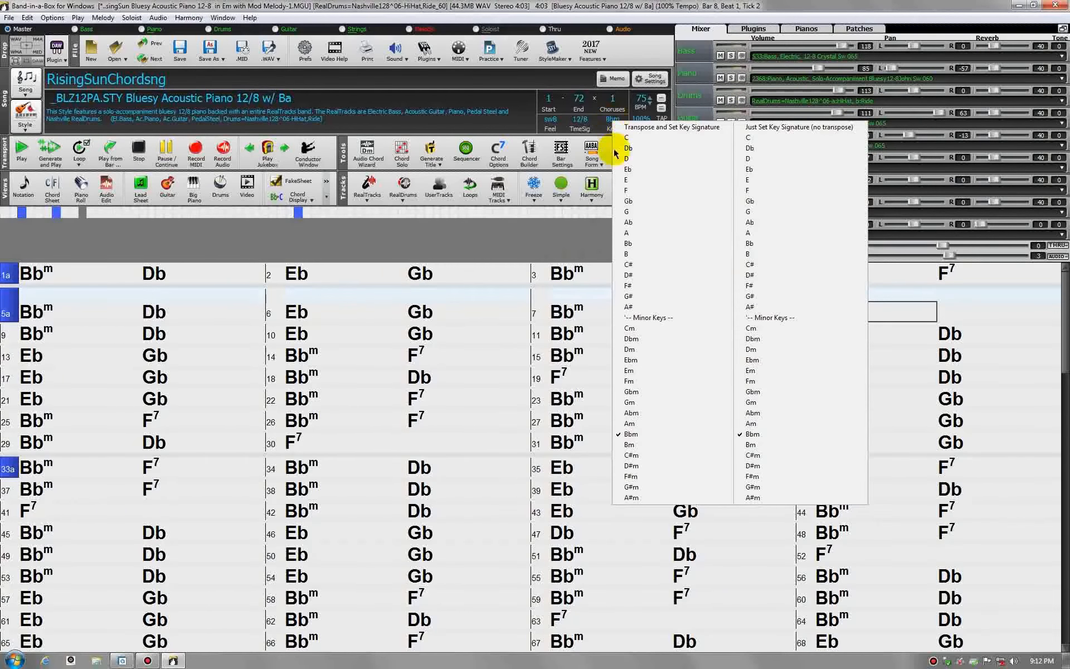
{"action": "left_click", "coordinate": [632, 383]}
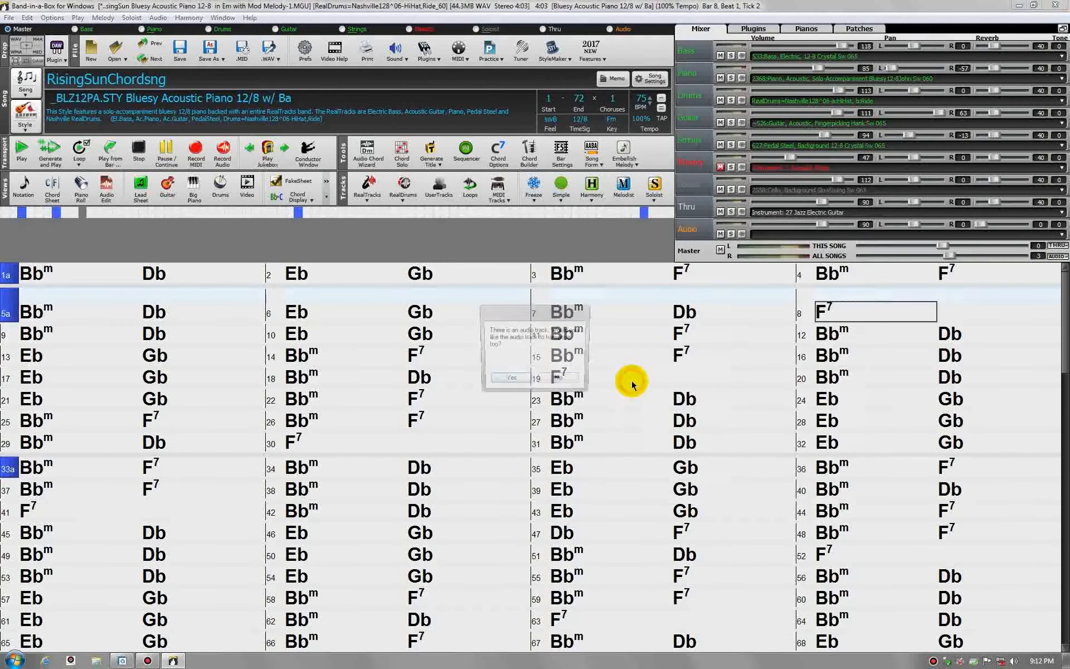
{"action": "left_click", "coordinate": [504, 380]}
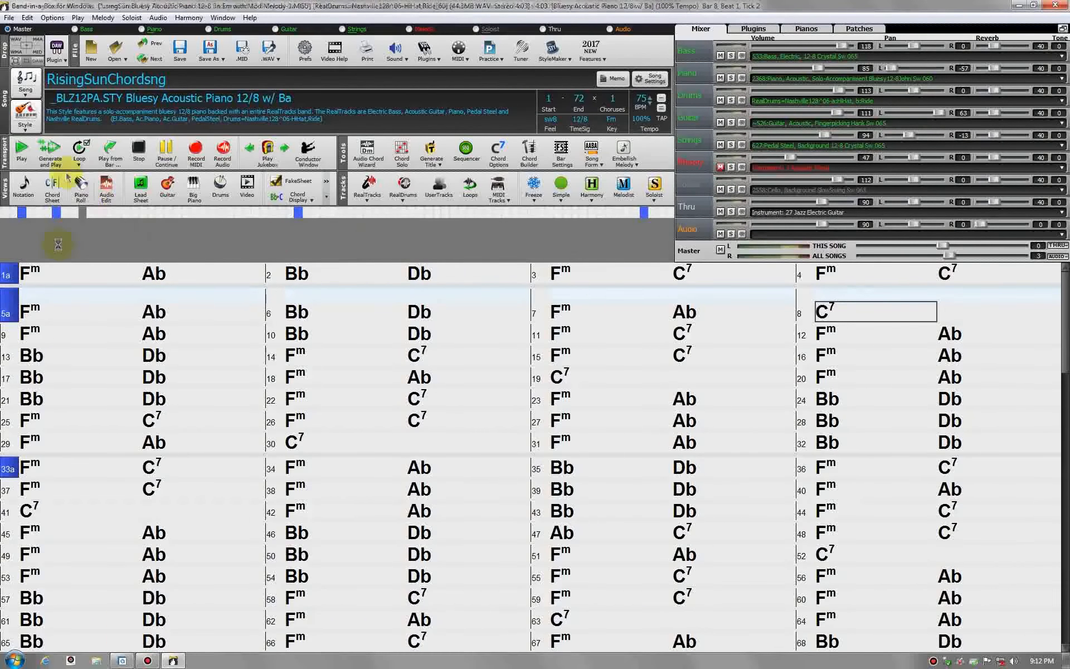
{"action": "key", "text": "space"}
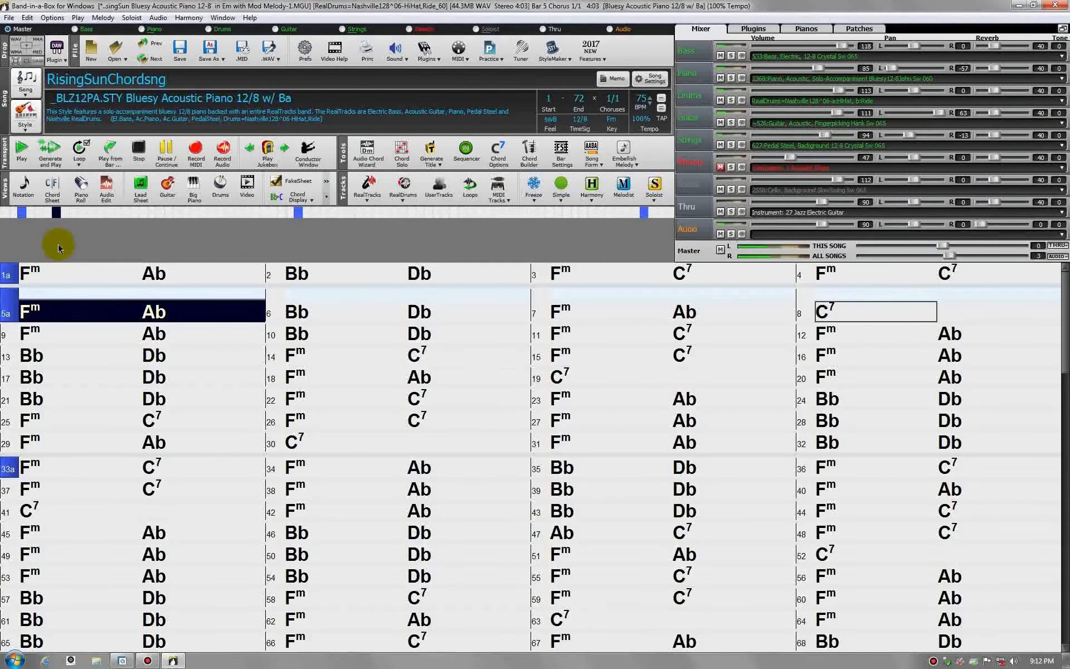
{"action": "left_click", "coordinate": [138, 152]}
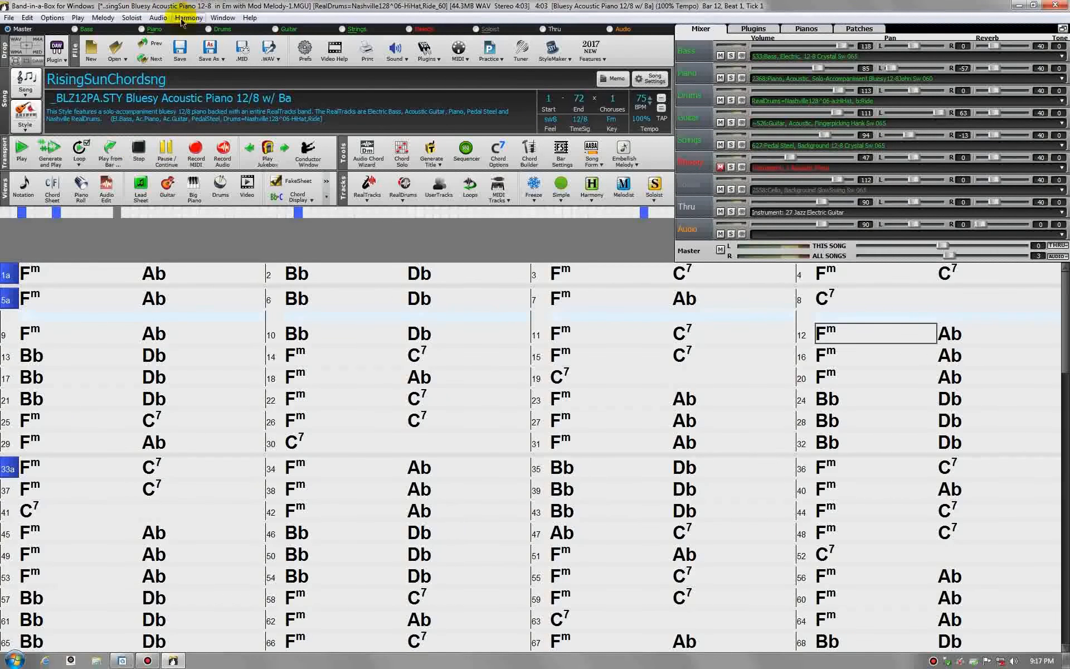
Examine the Render to Audio File settings, the WAV export choices and the Standard MIDI file destinations, closing each without exporting
{"action": "left_click", "coordinate": [159, 18]}
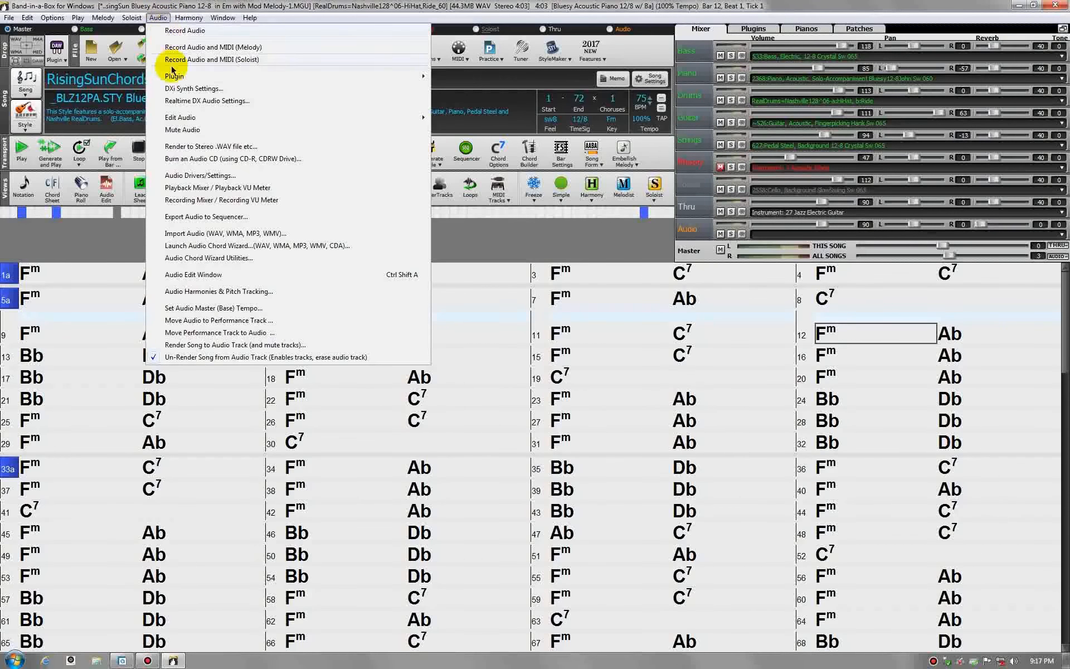
{"action": "left_click", "coordinate": [192, 146]}
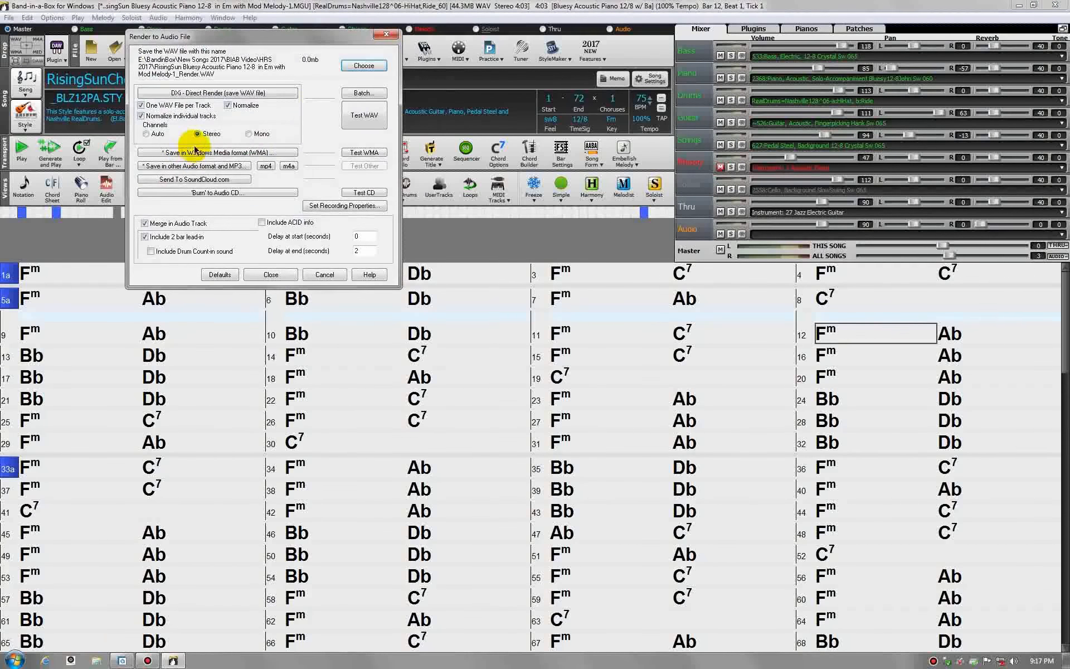
{"action": "left_click", "coordinate": [386, 34]}
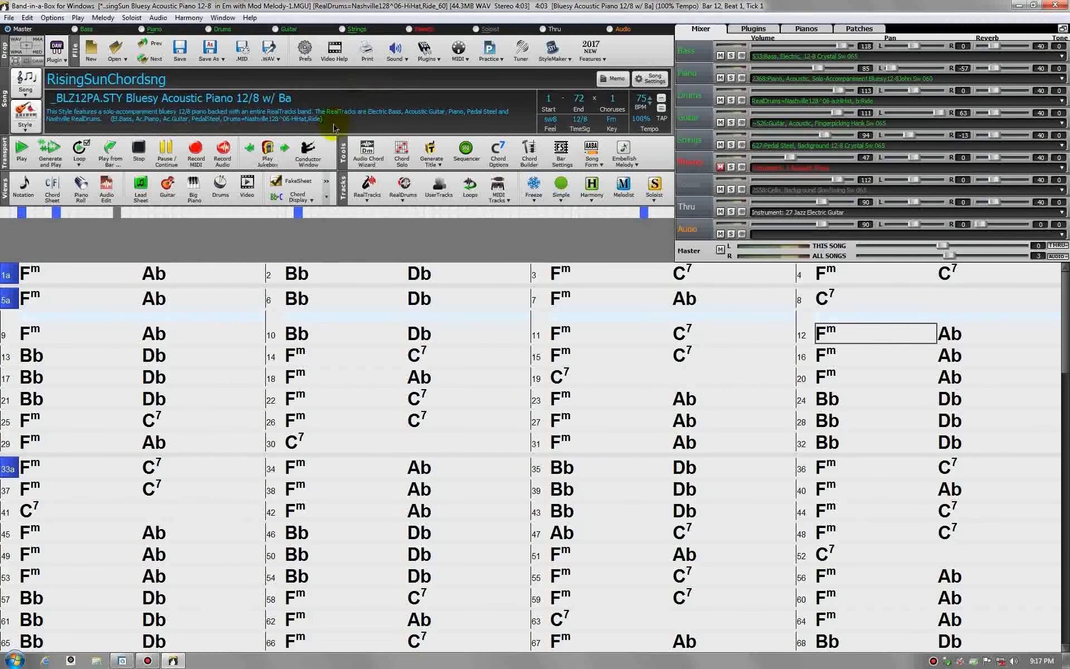
{"action": "left_click", "coordinate": [270, 53]}
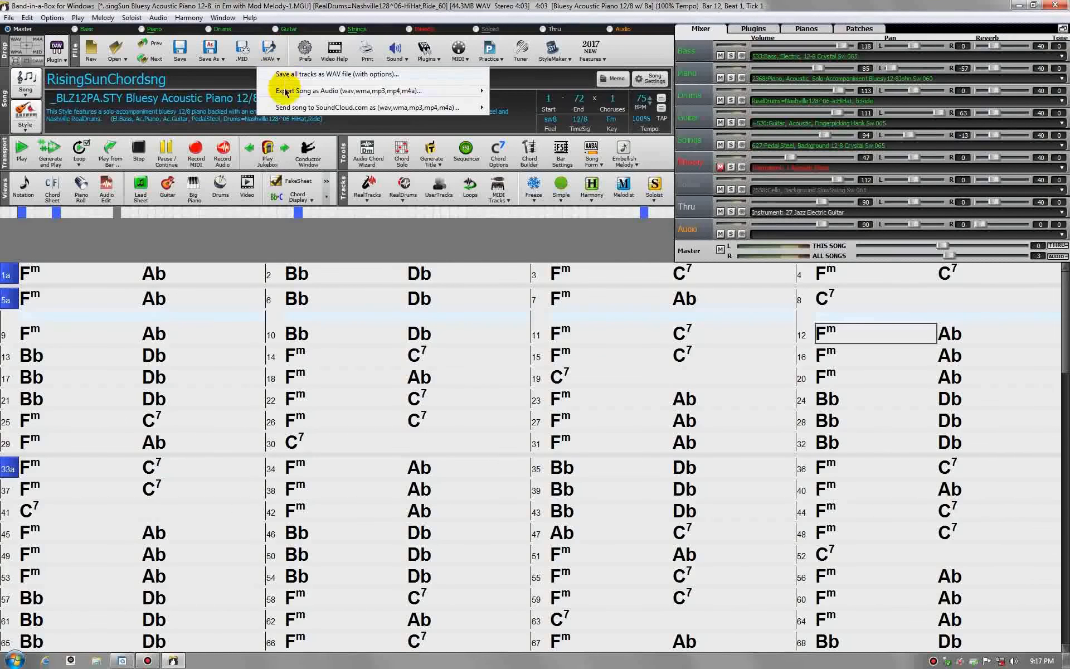
{"action": "left_click", "coordinate": [244, 50]}
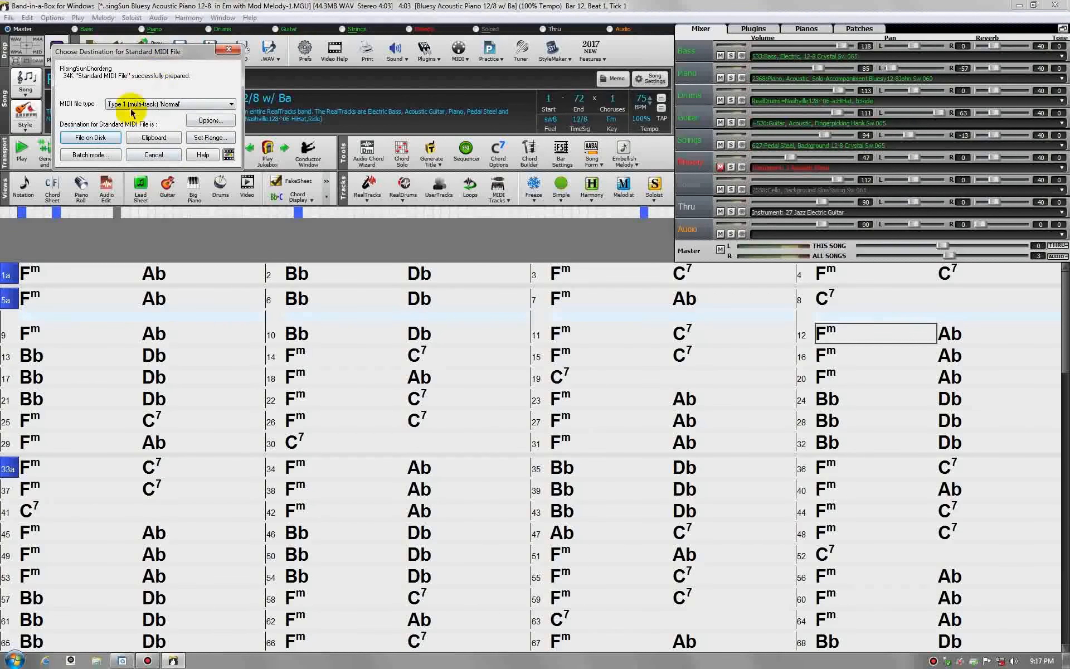
{"action": "left_click", "coordinate": [227, 50]}
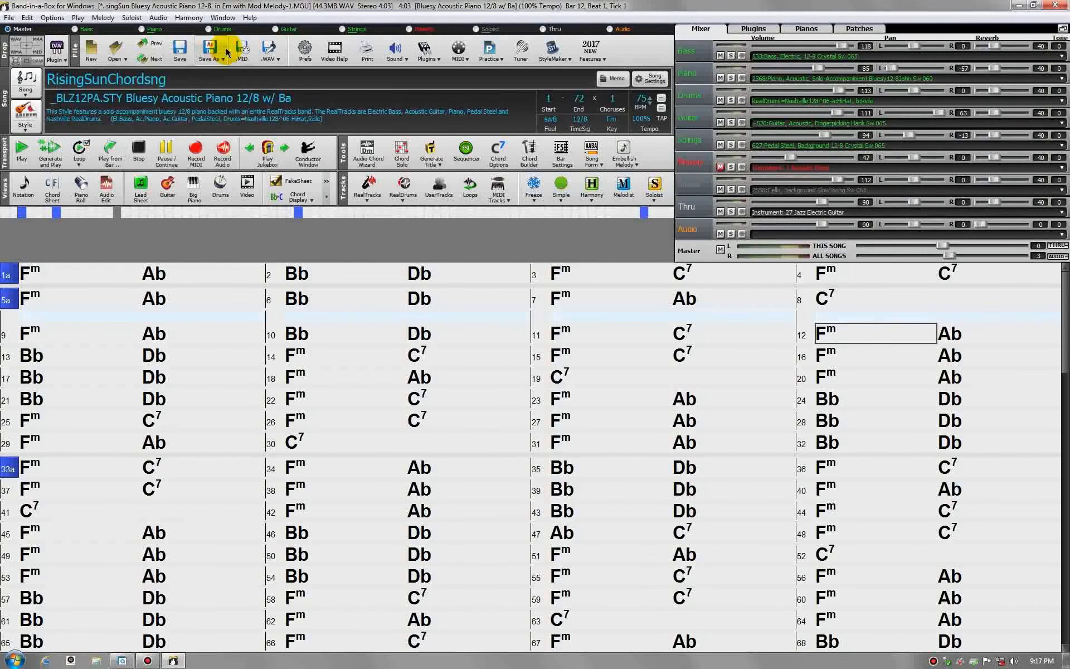